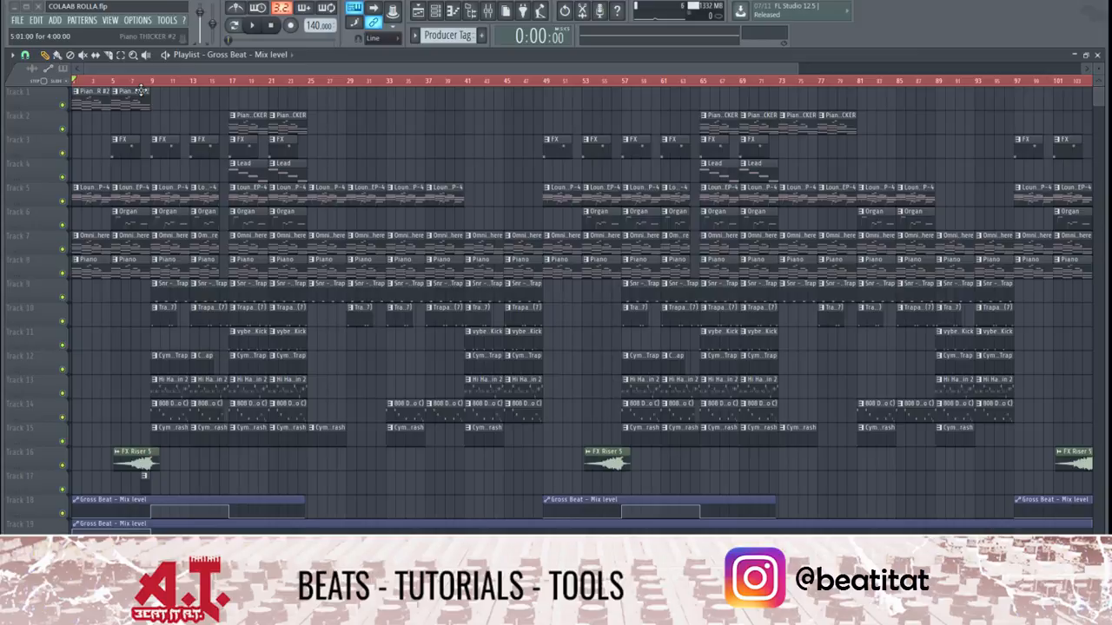
Place the playhead at bar 7 and select the playlist time range from bar 7 to bar 17
click(489, 10)
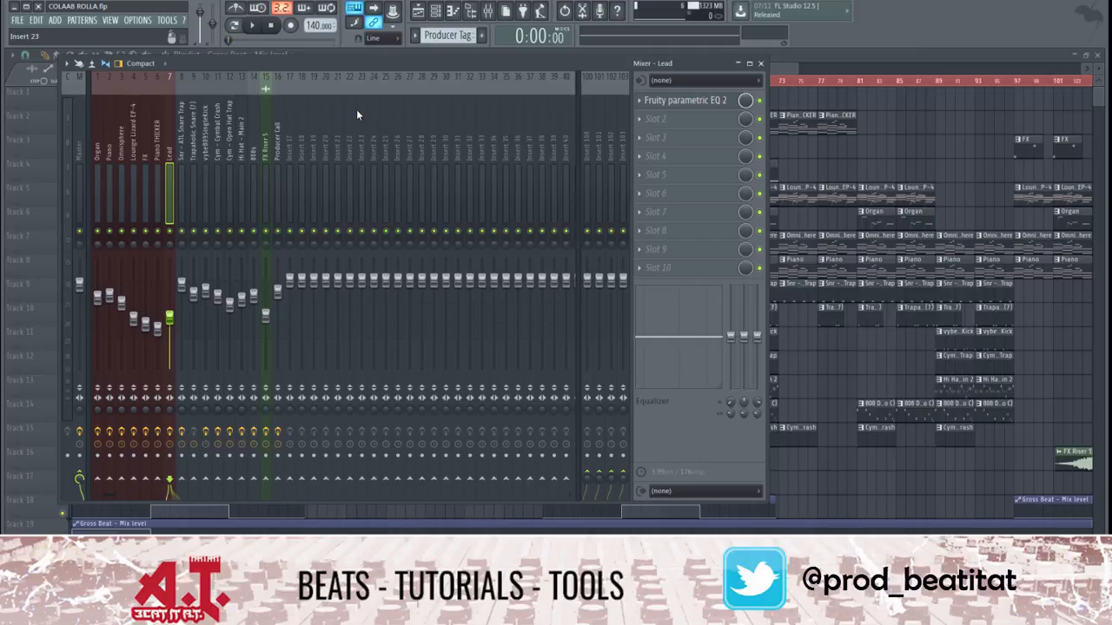
drag(497, 71, 821, 95)
click(130, 81)
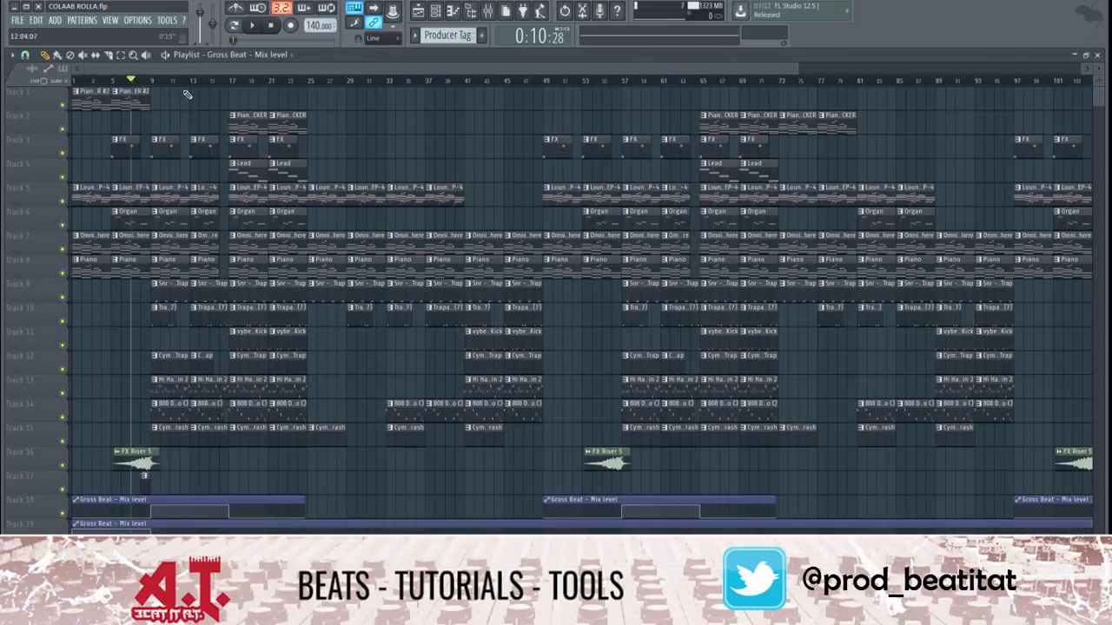
drag(130, 81, 198, 87)
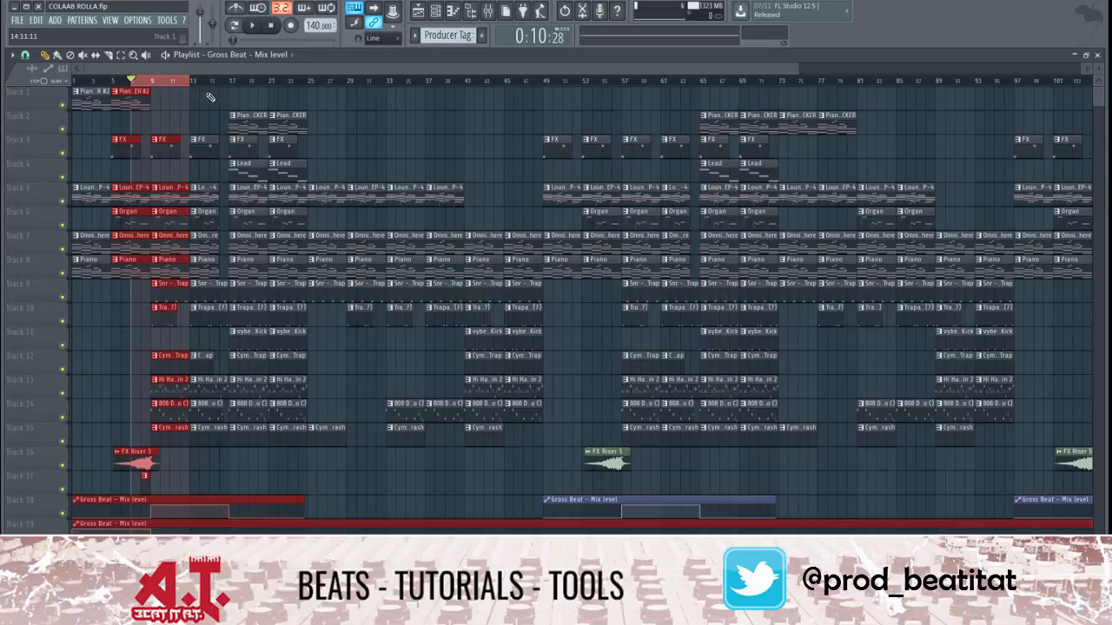
ctrl+shift+click(233, 84)
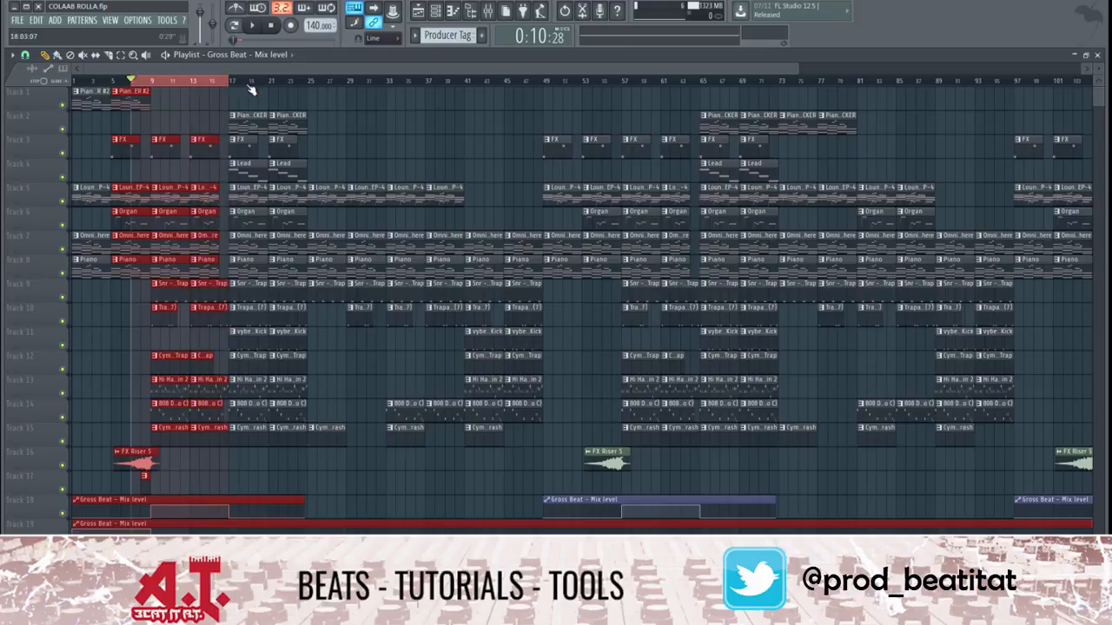
Bring up the mixer on the Master track and play the selected section of the song
click(490, 12)
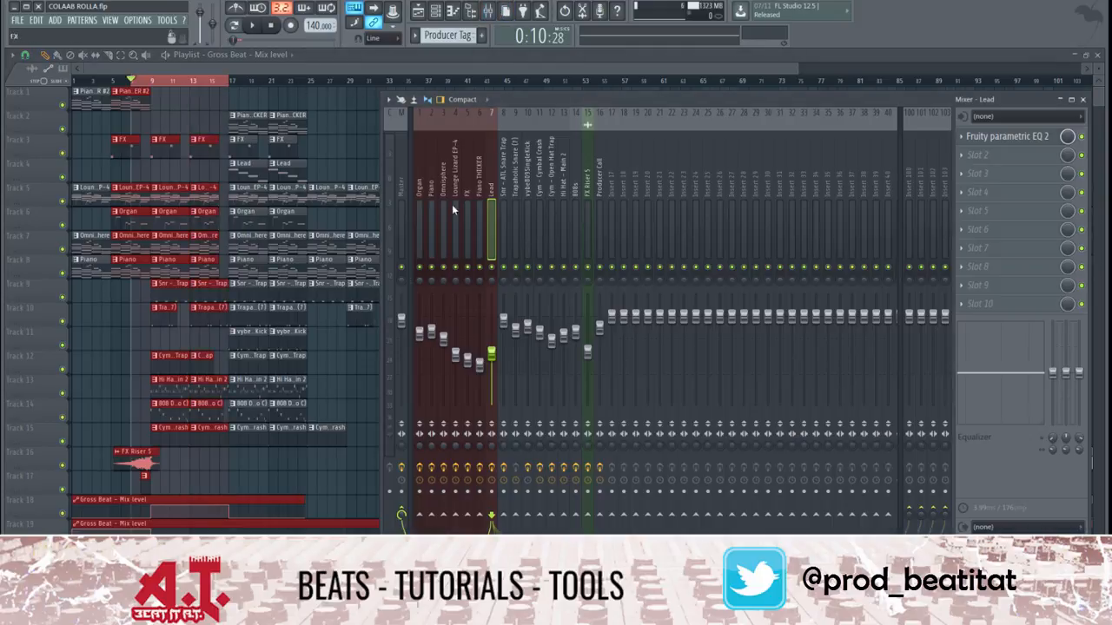
click(404, 183)
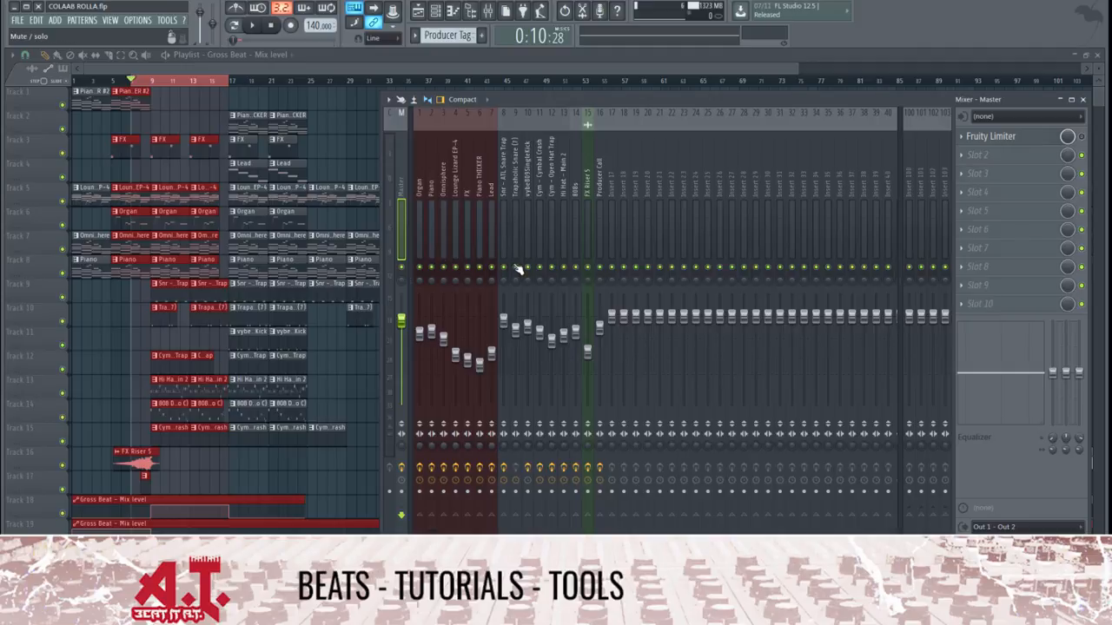
key(space)
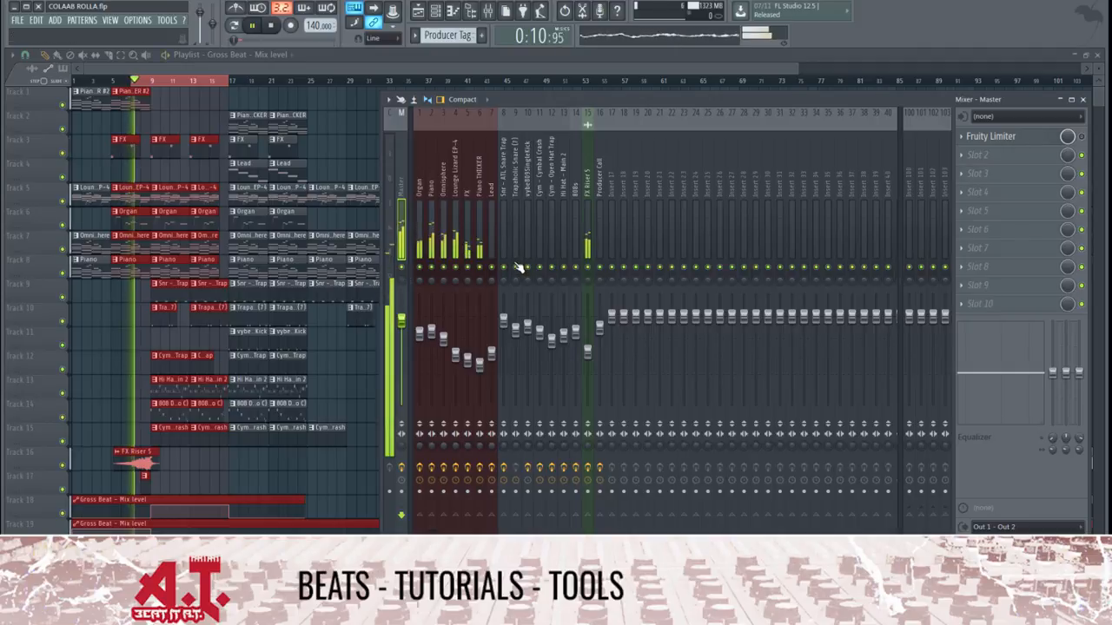
View the Fruity parametric EQ 2 settings of the Lounge Lizard EP-4 and Piano mixer tracks, one window above the other
click(459, 237)
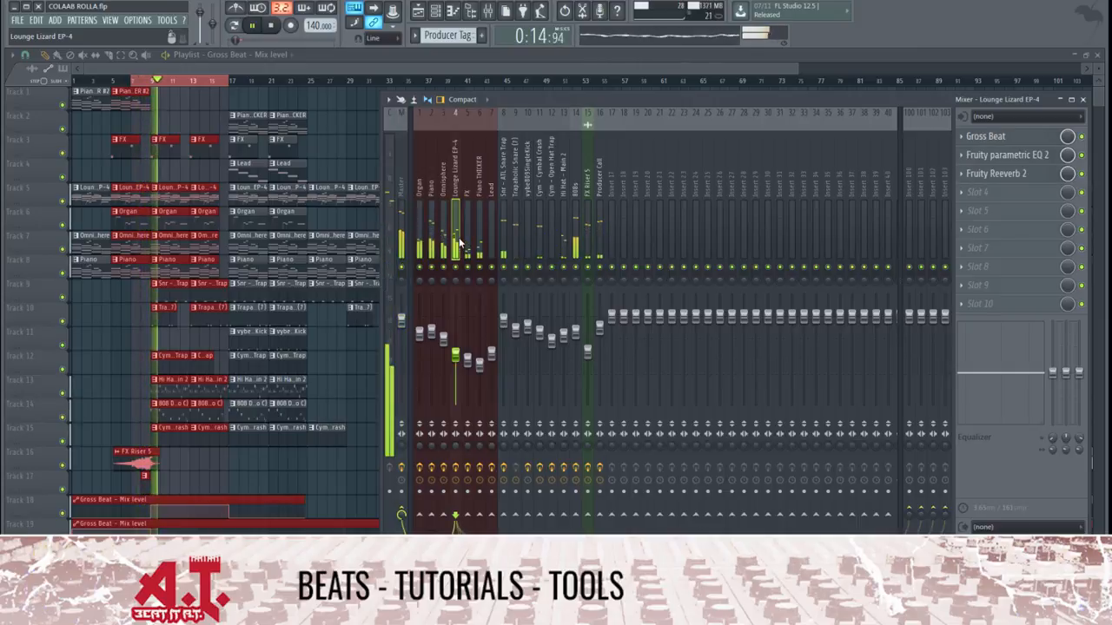
click(999, 154)
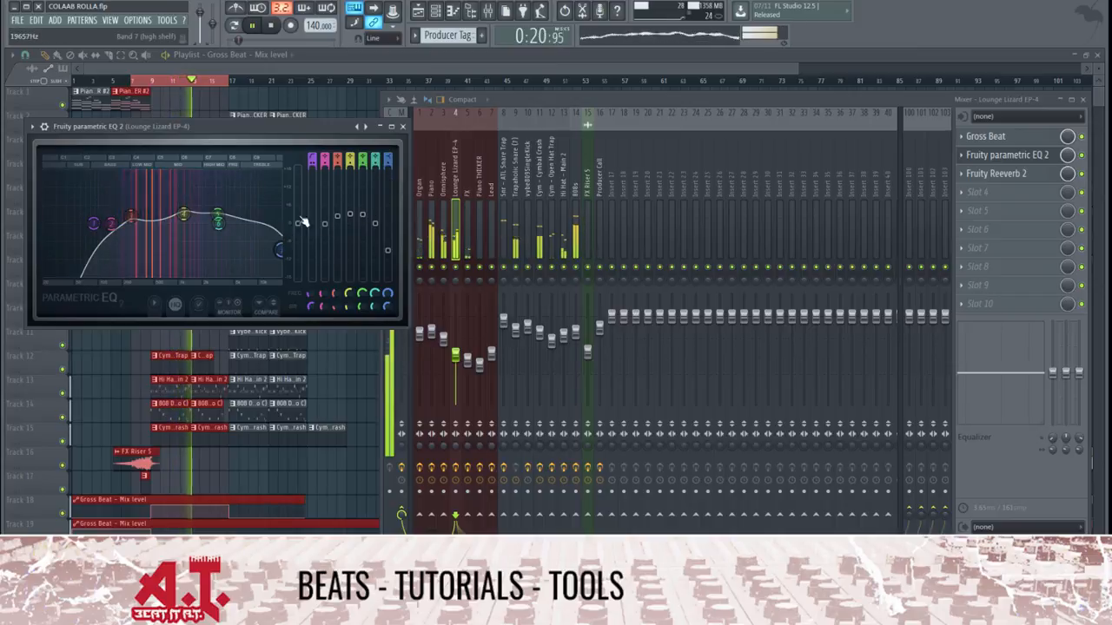
click(430, 217)
click(986, 155)
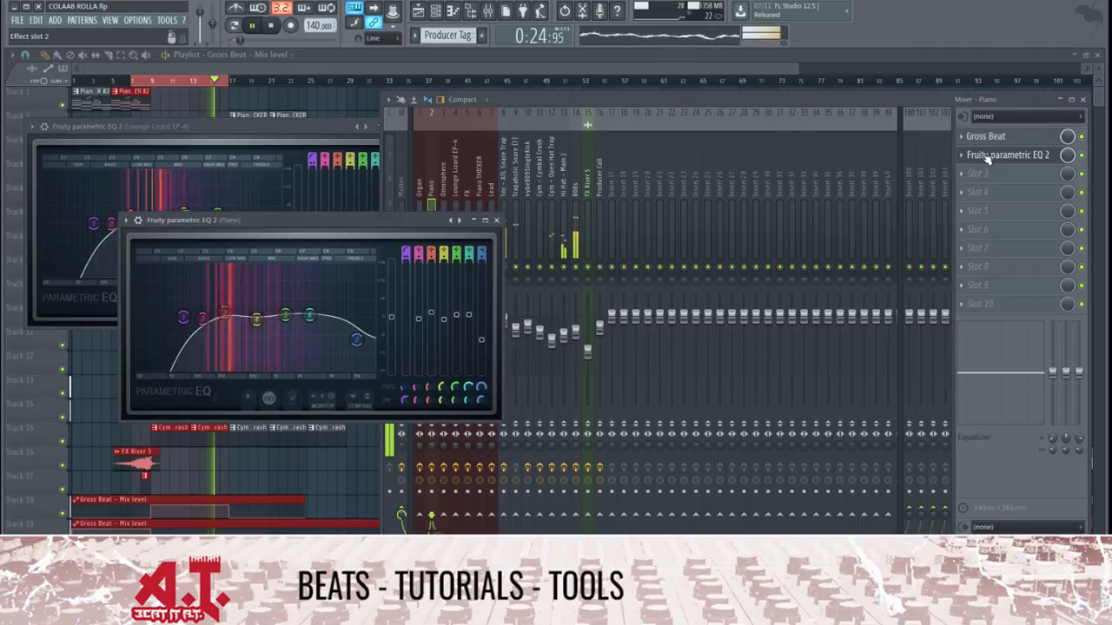
drag(317, 218, 281, 289)
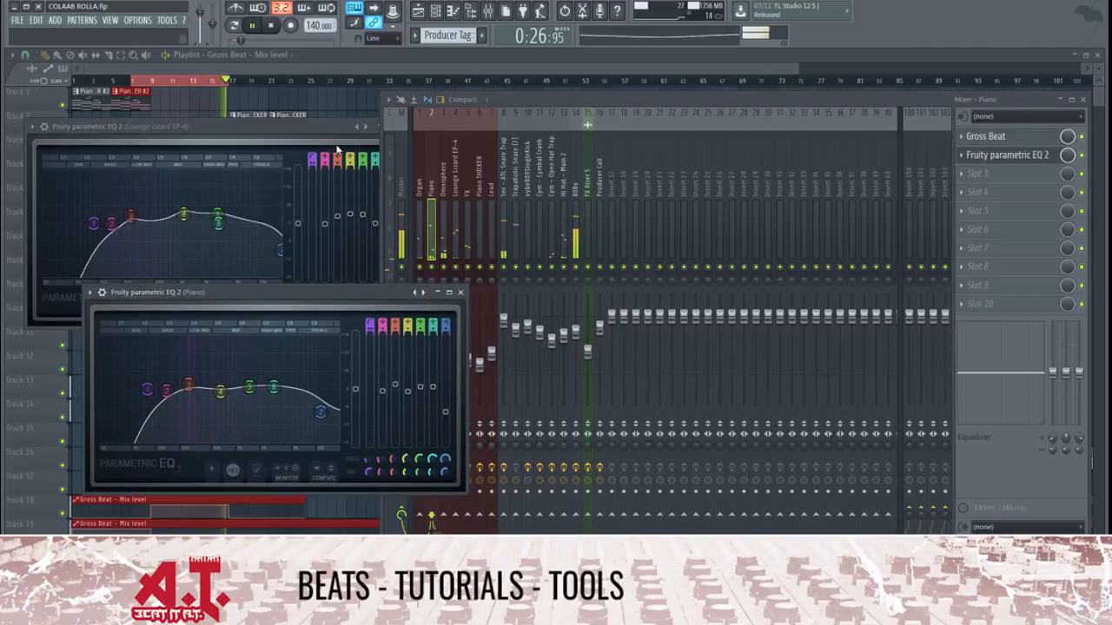
Stop playback and close the Lounge Lizard EP-4 and Piano equalizer windows
key(space)
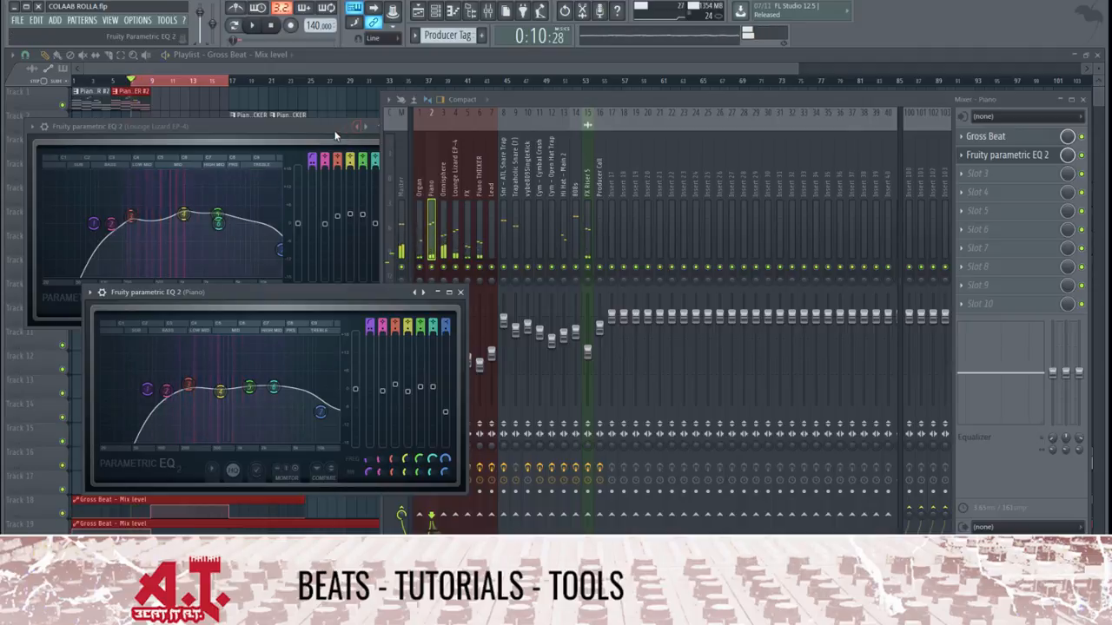
click(334, 130)
click(402, 127)
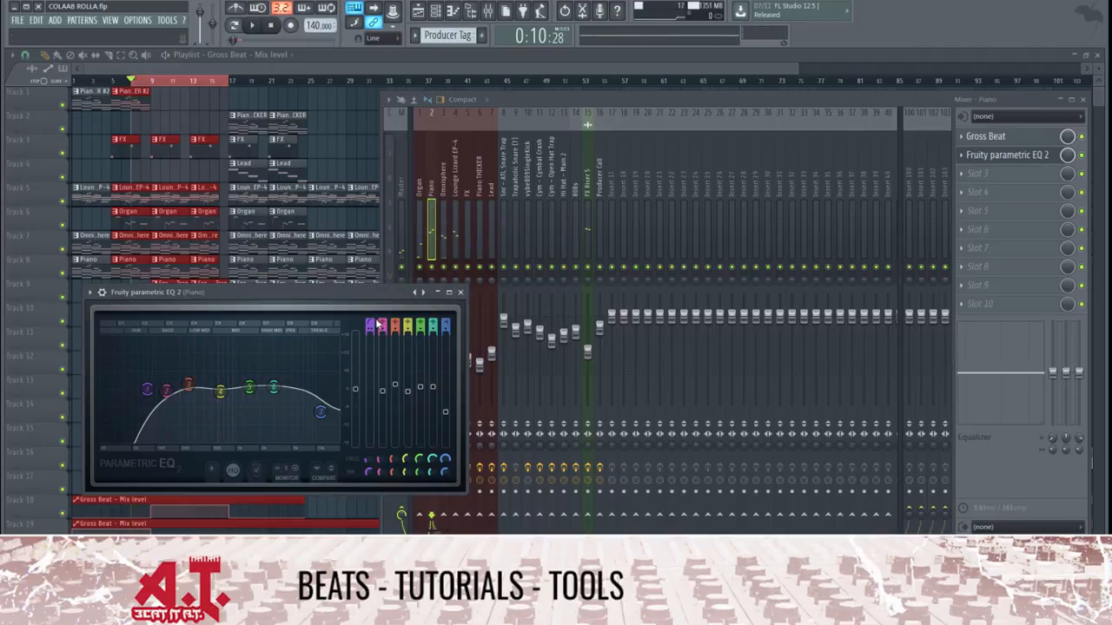
click(460, 292)
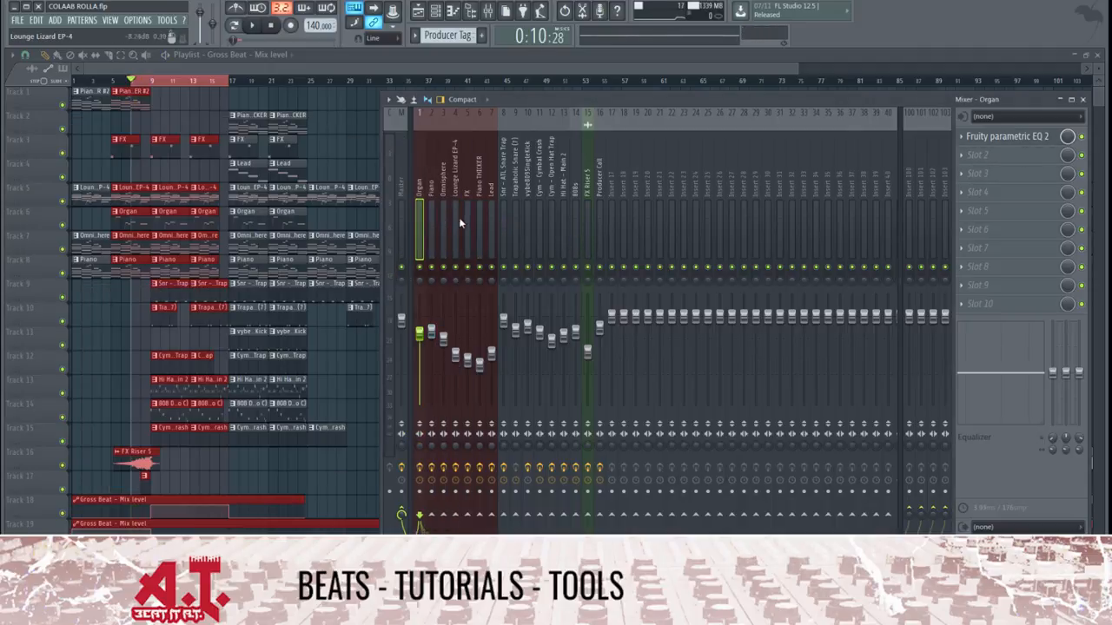
Go through the mixer tracks to review their effects, ending on the Snr - ATL Snare Trap track
click(444, 222)
key(Right)
key(Right)
key(Right)
key(Right)
key(Right)
key(Right)
key(Right)
key(Right)
key(Right)
key(Right)
key(Right)
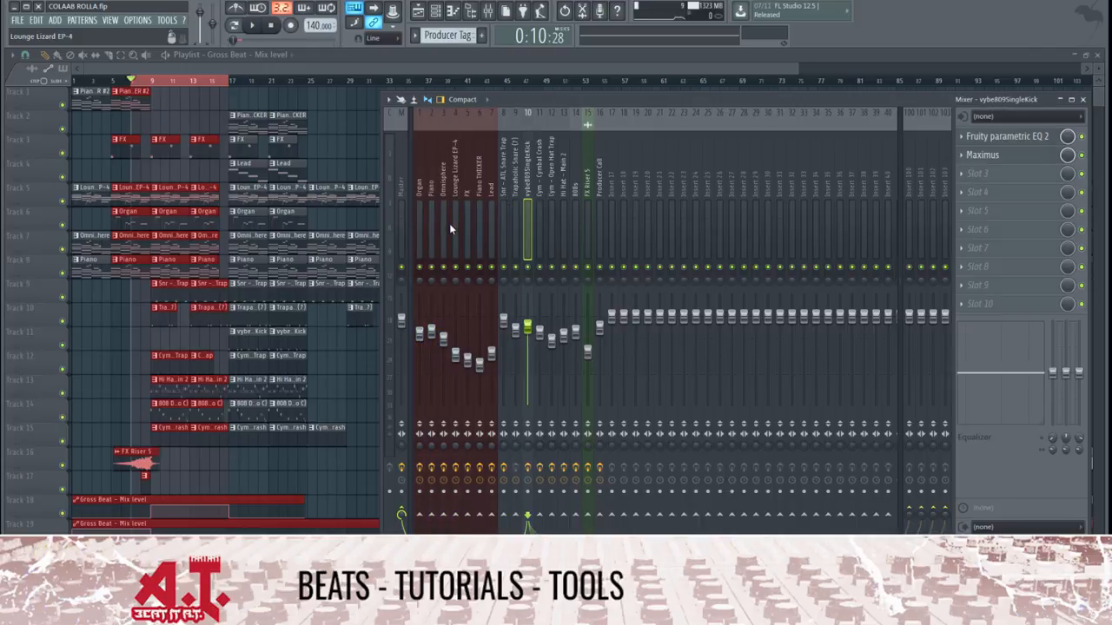
key(Right)
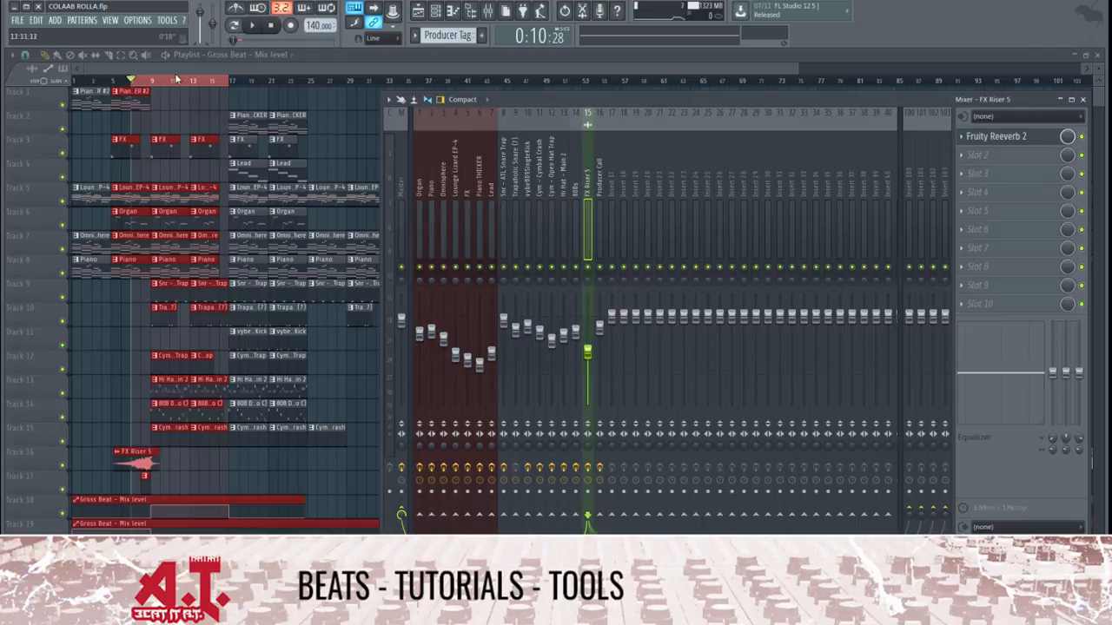
click(502, 222)
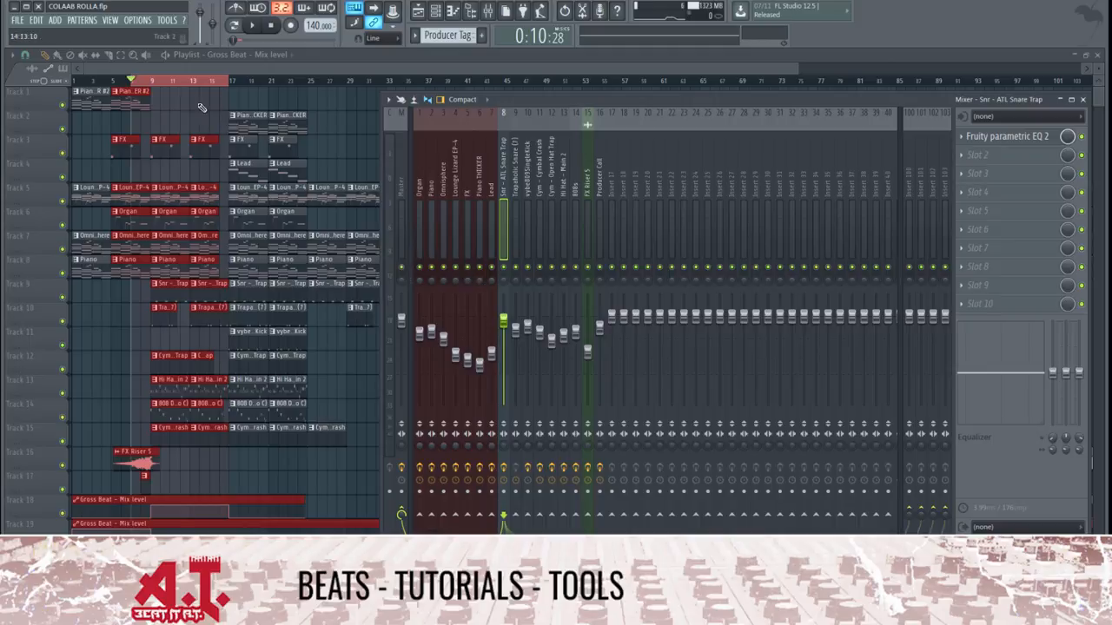
Hide the mixer, show the Lounge Lizard EP-4 pattern from the playlist in the channel rack, and play it
key(F9)
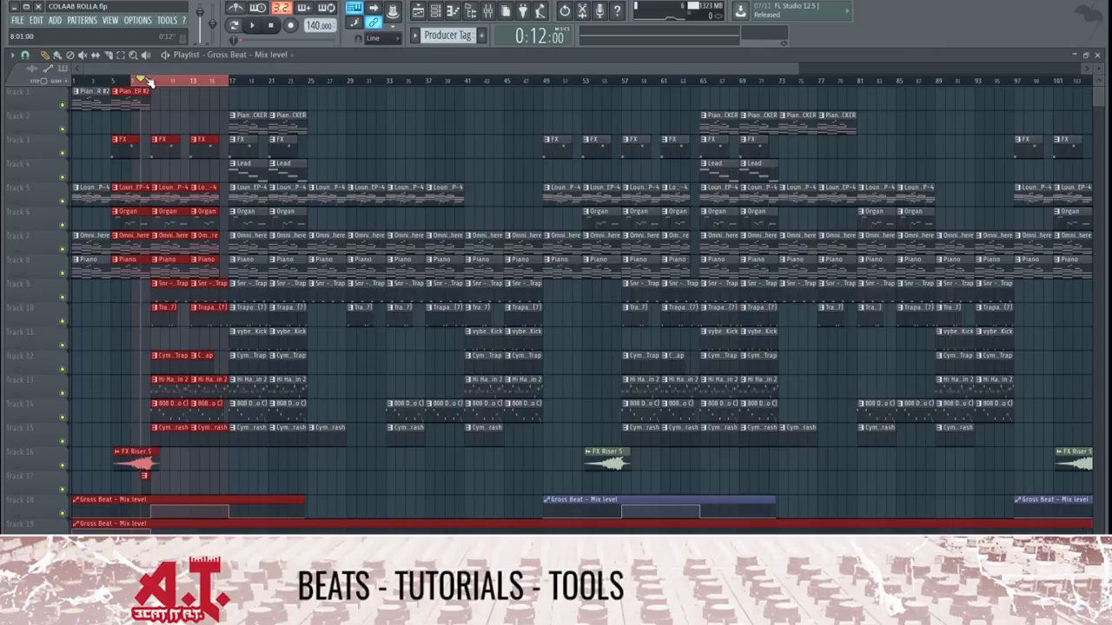
double_click(180, 198)
key(F7)
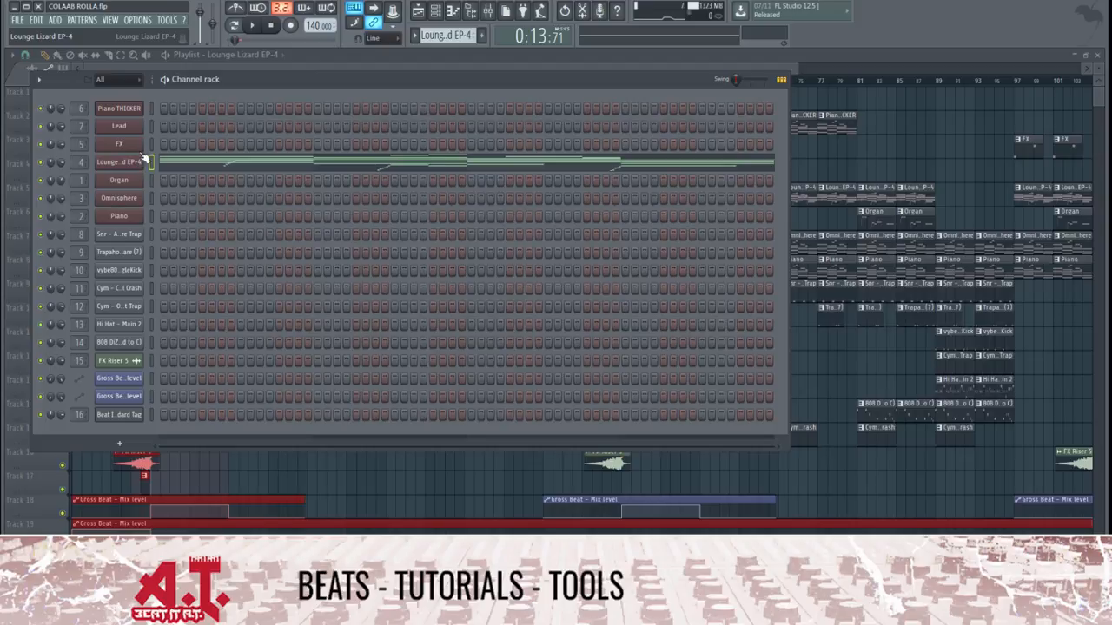
key(space)
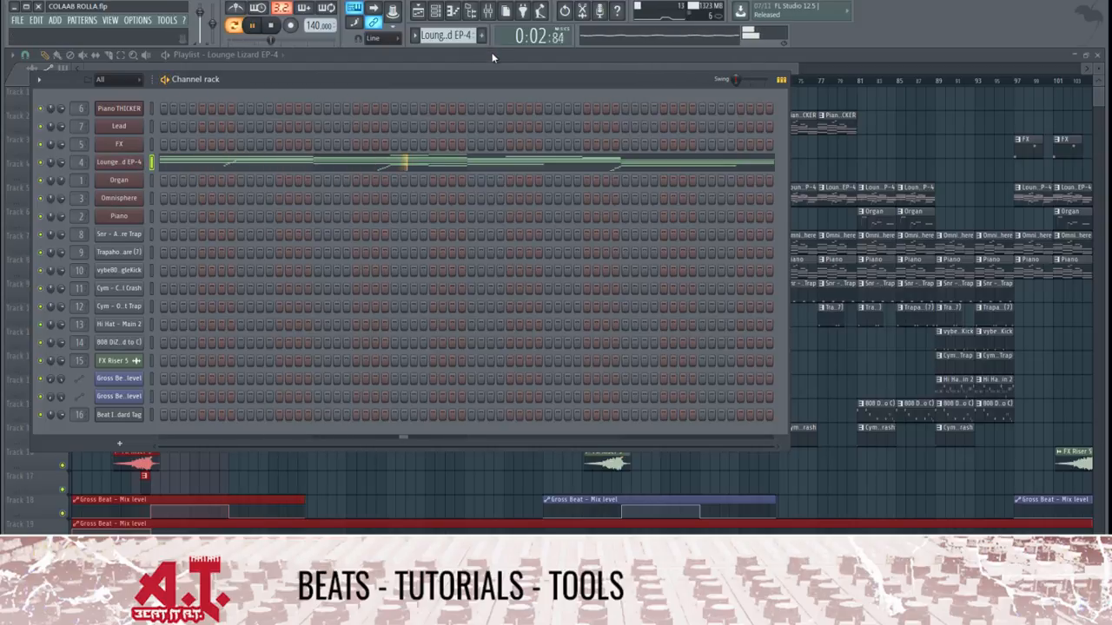
Stop playback and inspect the Gross Beat effect on the Lounge Lizard EP-4 mixer track
click(487, 10)
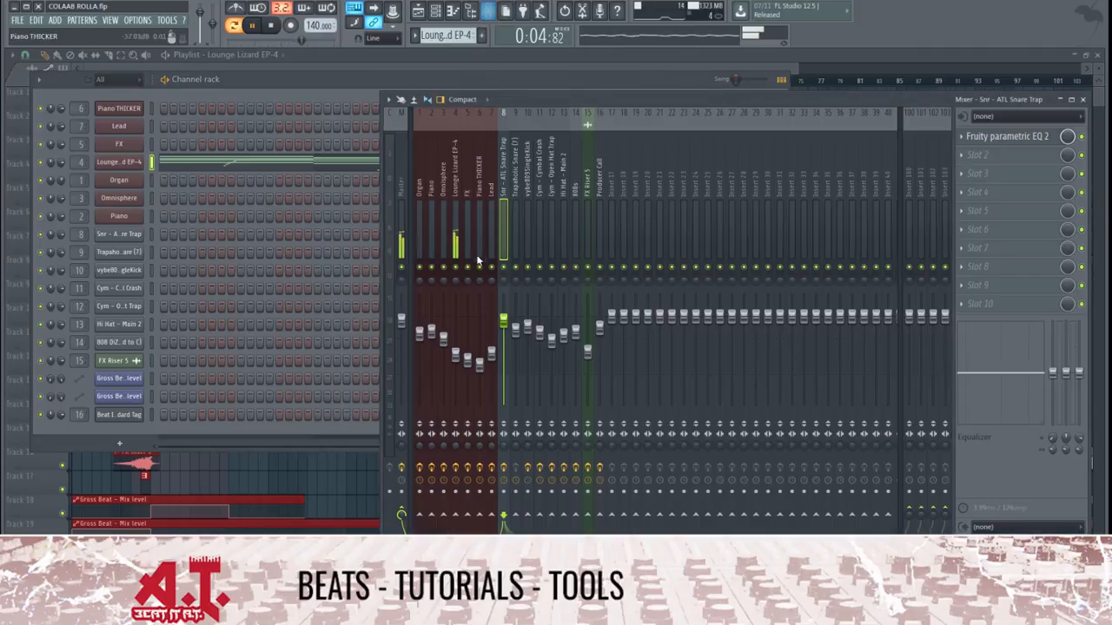
key(space)
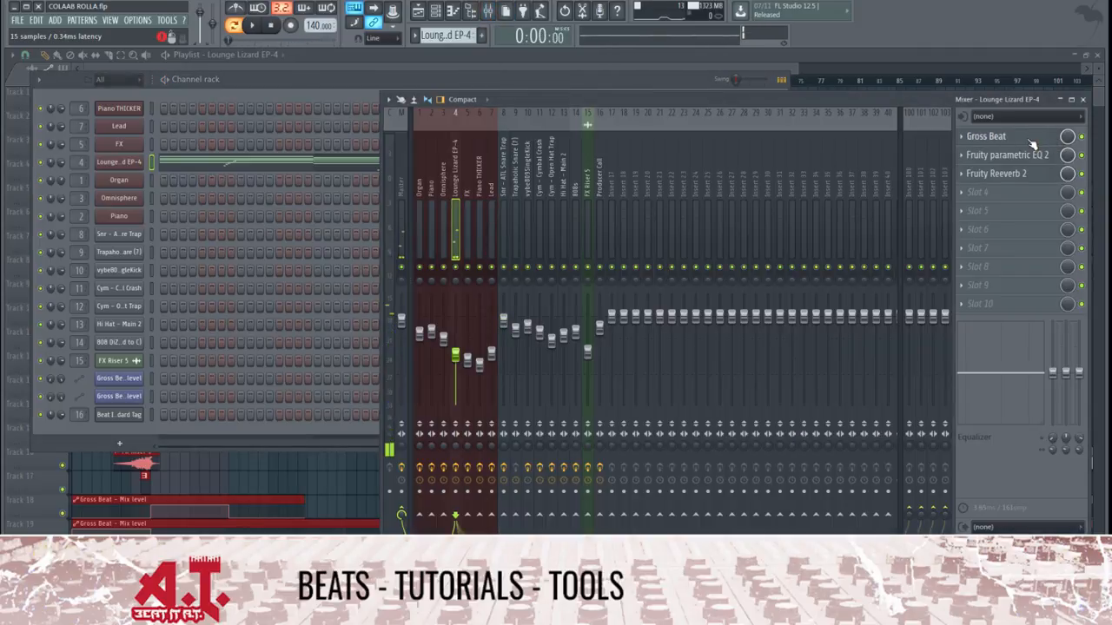
click(1036, 136)
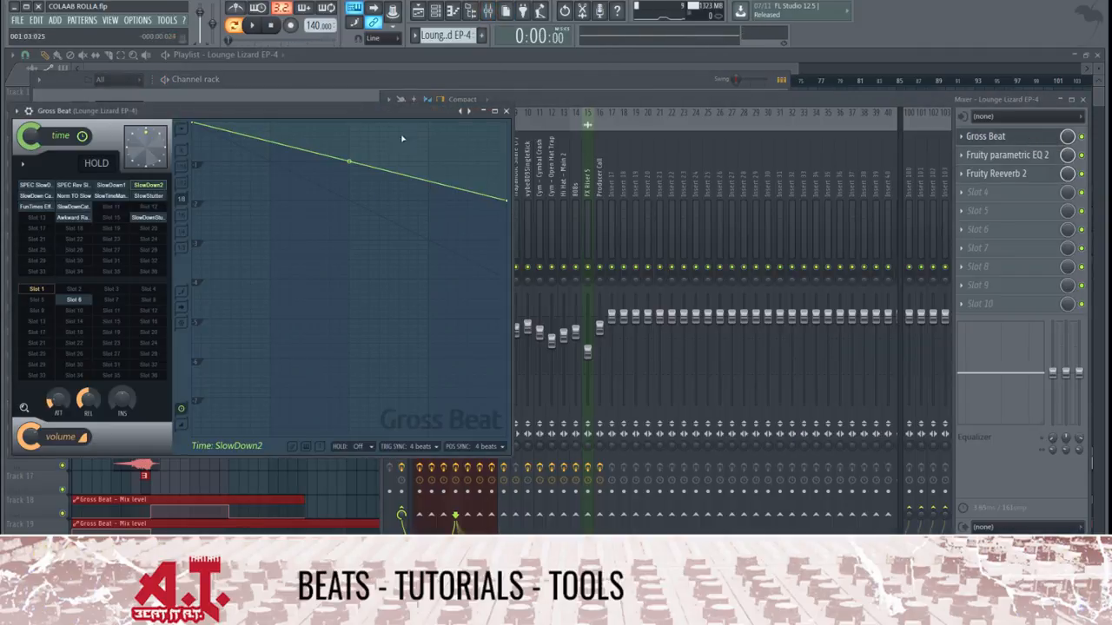
click(506, 110)
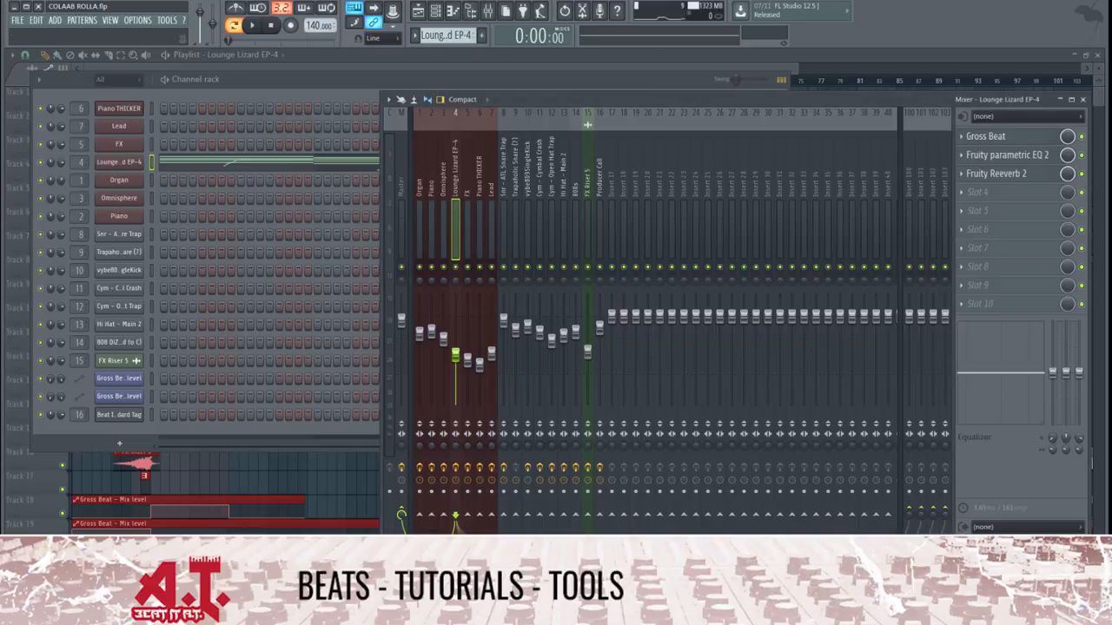
Play the pattern, disable Gross Beat on the Lounge Lizard EP-4 track, and shift its equalizer's band 6 to a higher frequency
key(space)
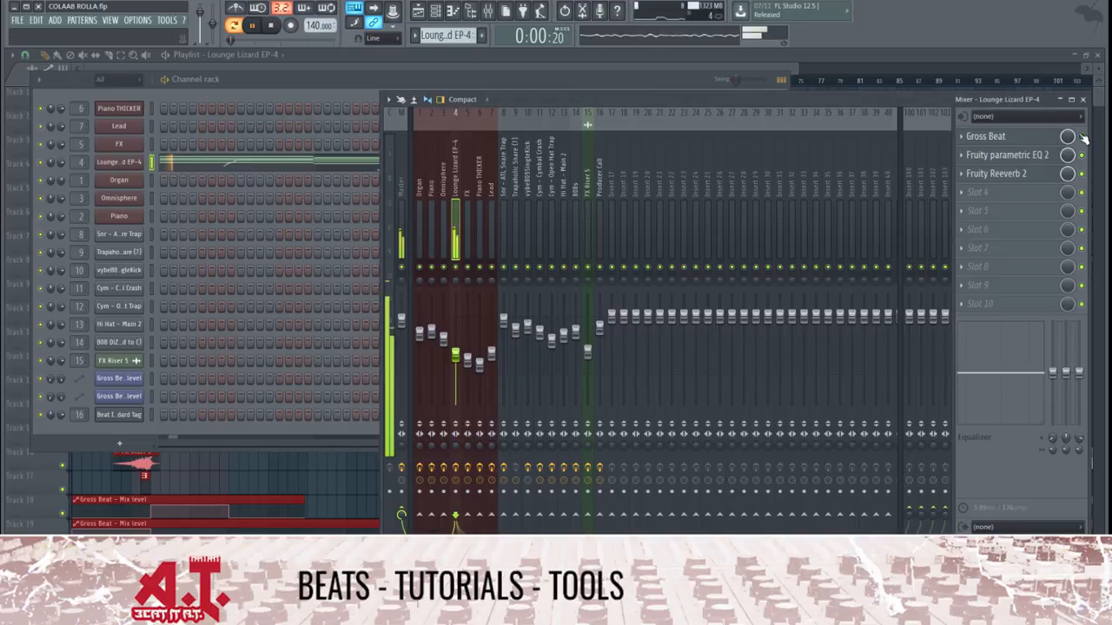
click(1053, 155)
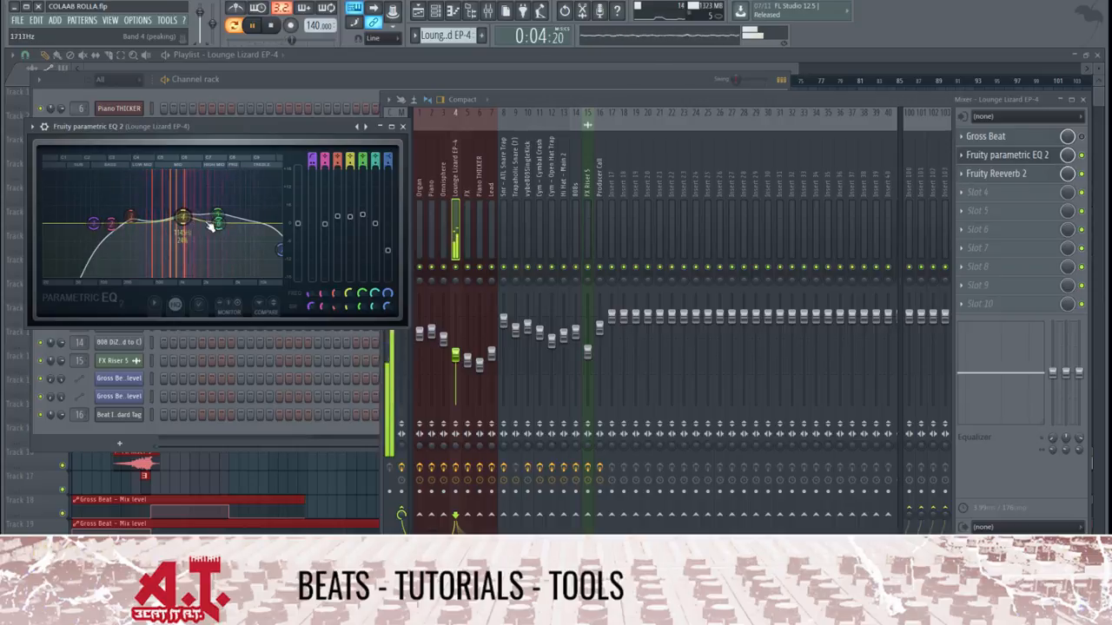
drag(218, 224, 237, 224)
key(space)
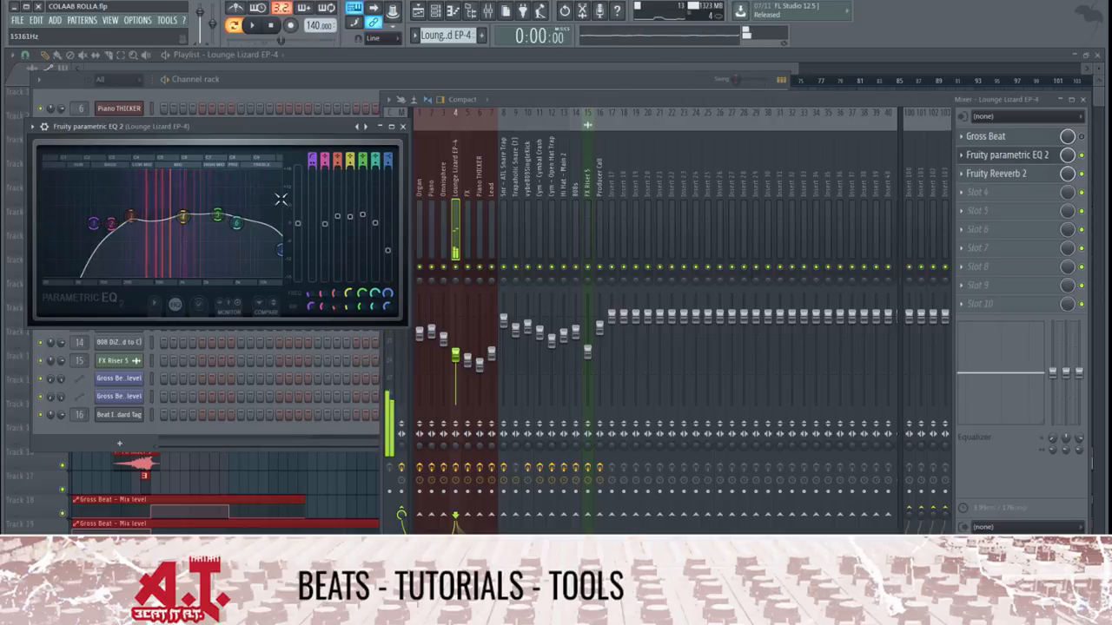
Add a Fruity Parametric EQ 2 to slot 4 of the Lounge Lizard EP-4 track and close the first equalizer's window
click(973, 194)
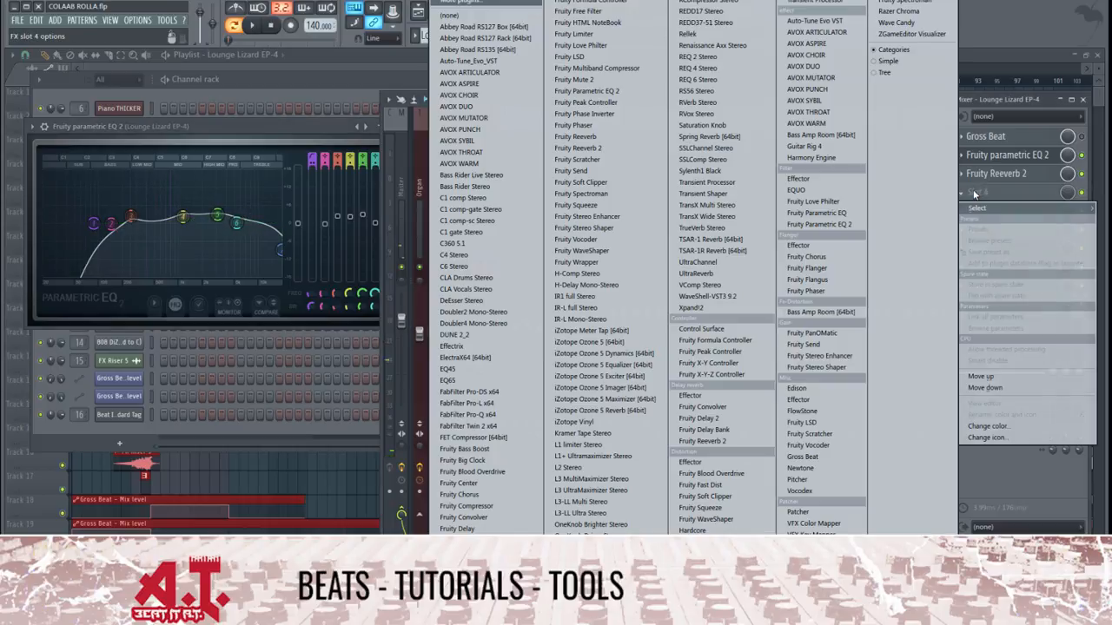
click(852, 227)
key(space)
key(space)
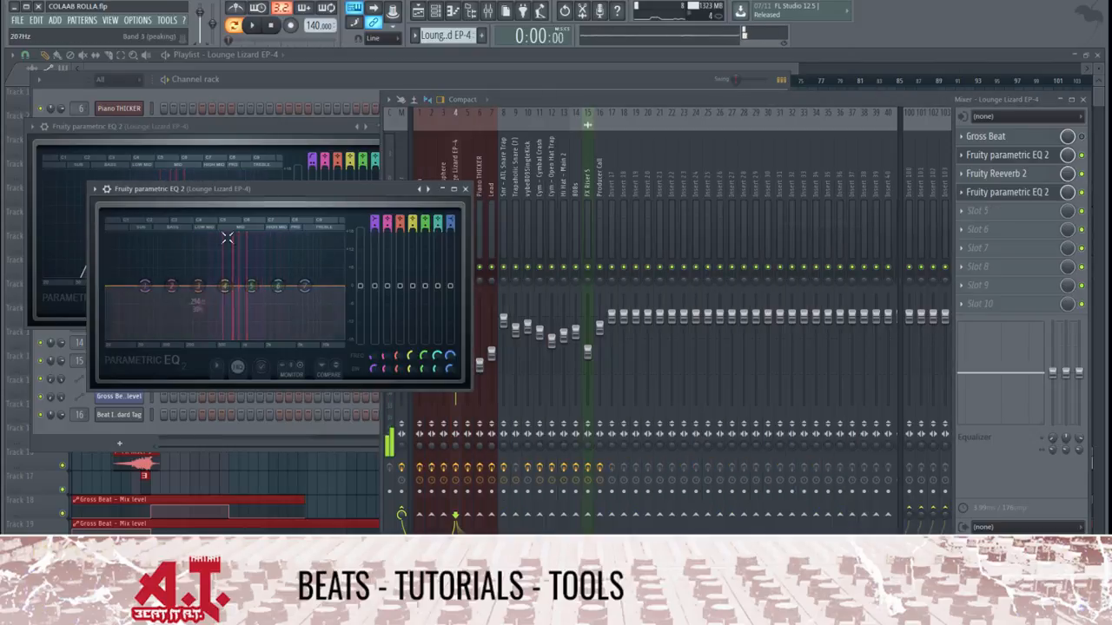
click(324, 129)
click(401, 127)
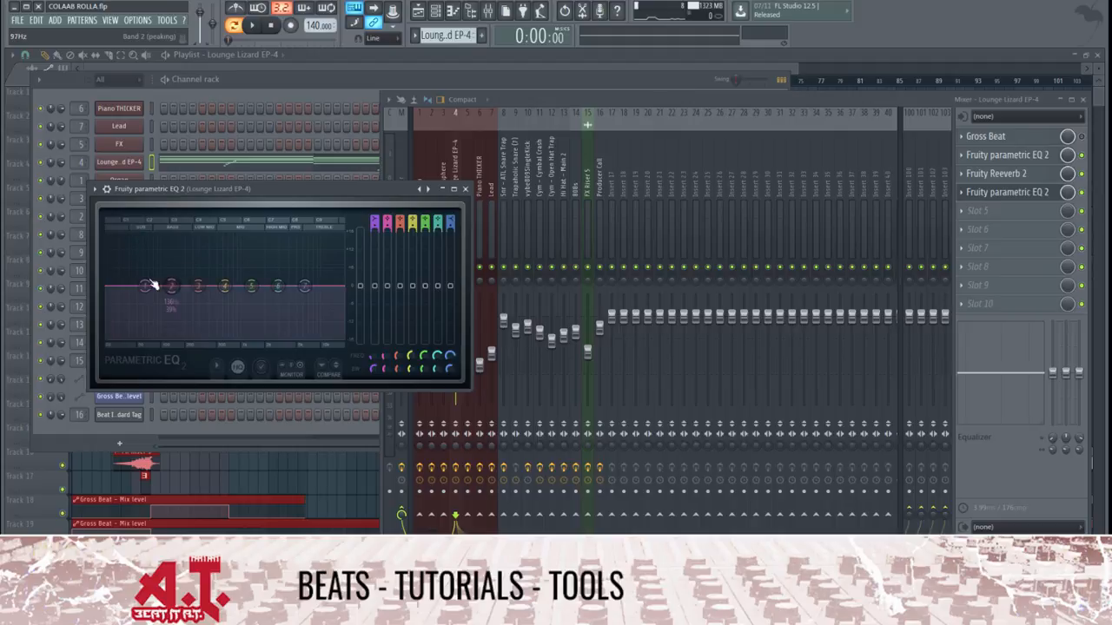
Nudge band 7 of the slot 4 equalizer and reset it
drag(306, 287, 307, 285)
right_click(305, 285)
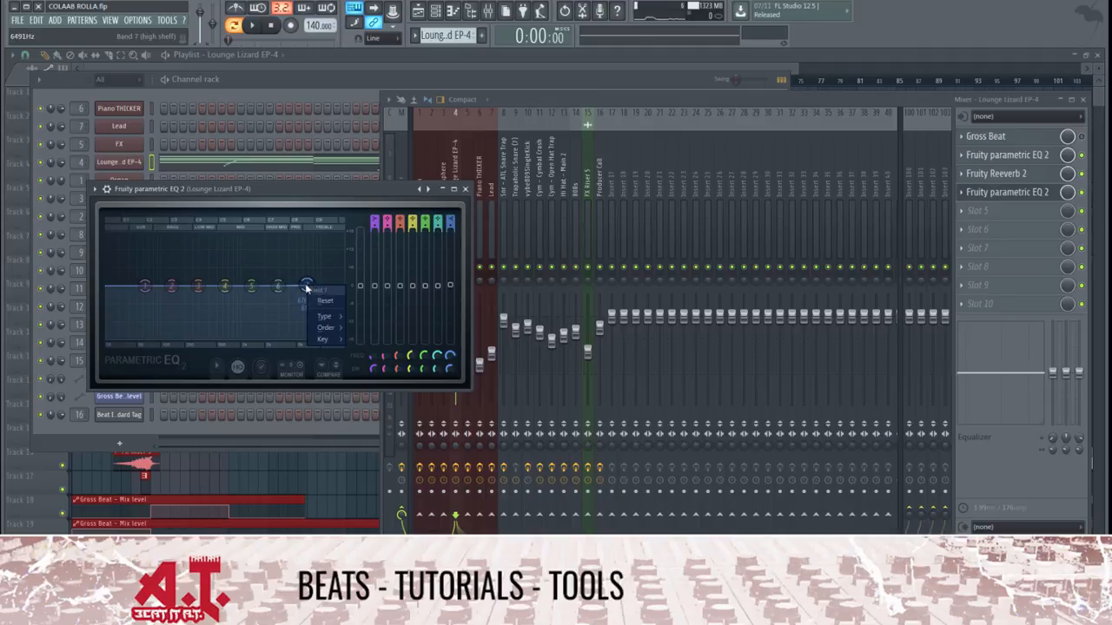
click(323, 304)
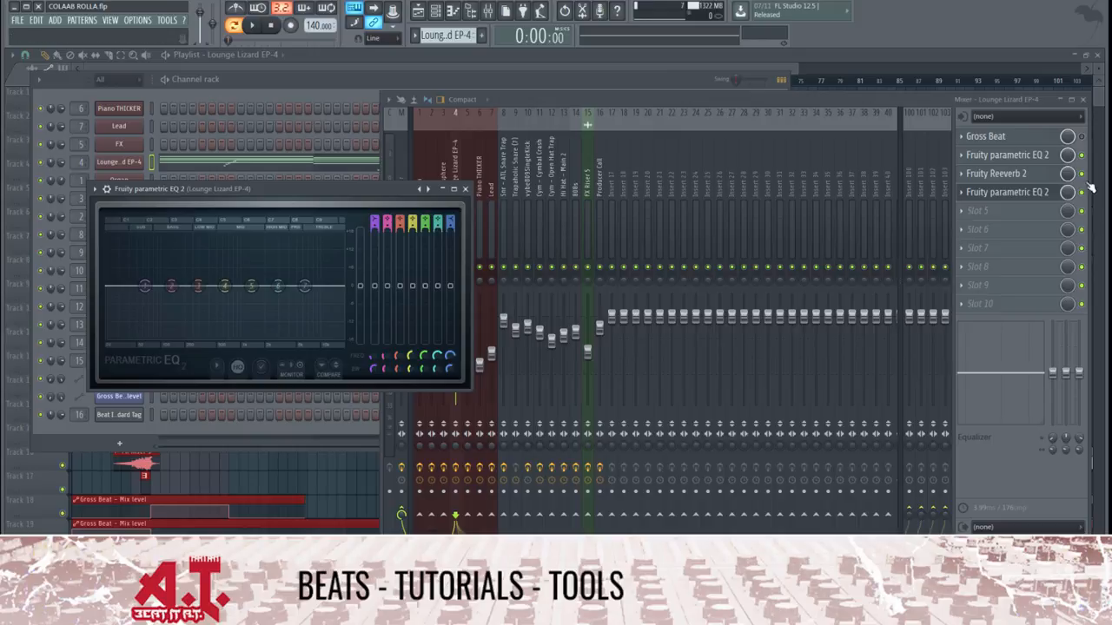
Examine band 1 in the slot 2 equalizer of the Lounge Lizard EP-4 track and bring back the slot 4 equalizer
click(1053, 160)
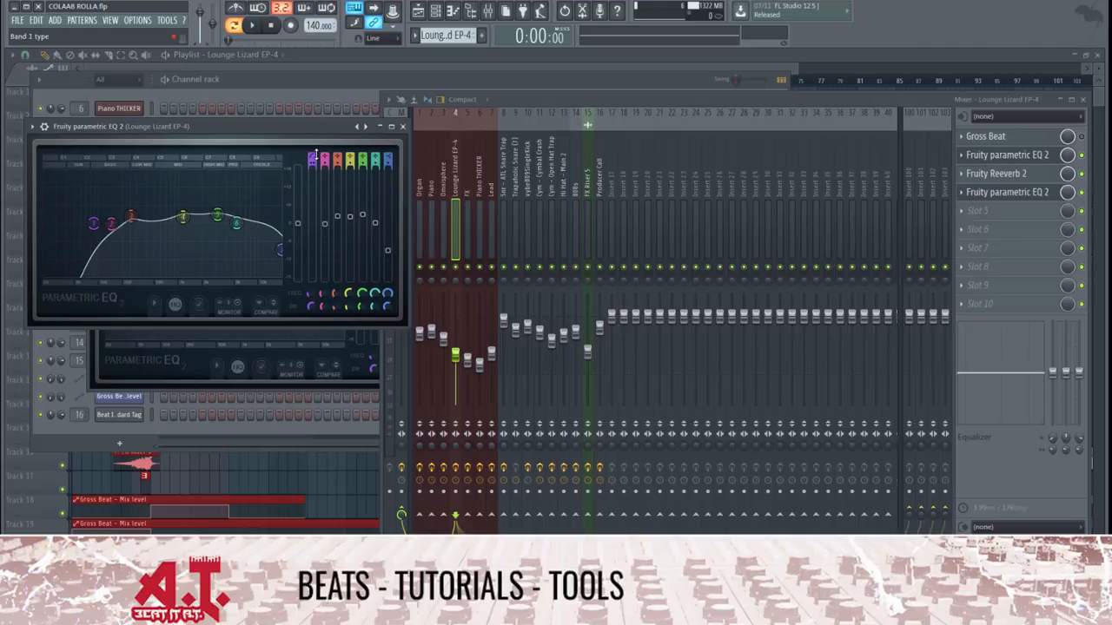
mouse_move(312, 160)
mouse_down()
mouse_move(313, 129)
mouse_move(312, 160)
mouse_up()
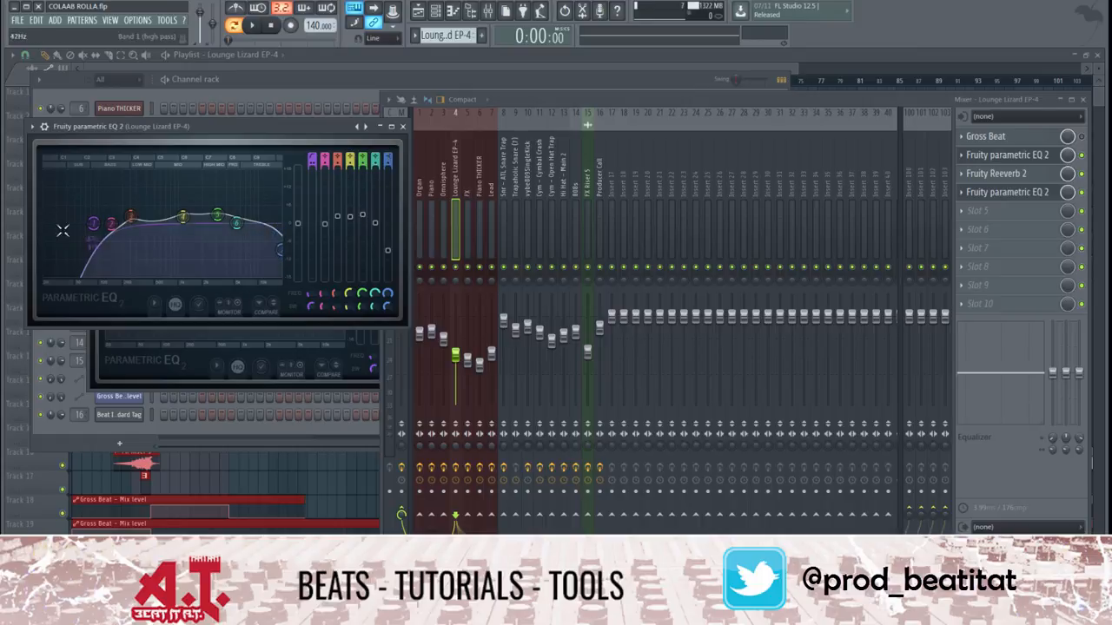
click(1017, 192)
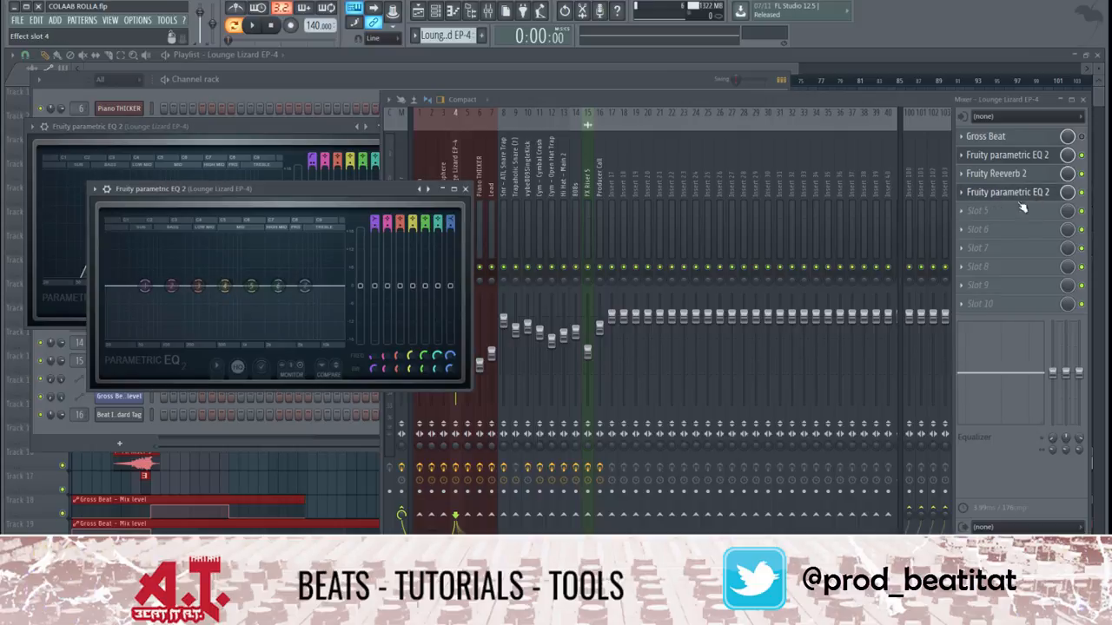
Re-enable Gross Beat on the Lounge Lizard EP-4 track, play the pattern briefly and bring the slot 4 equalizer to the front
click(1083, 137)
key(space)
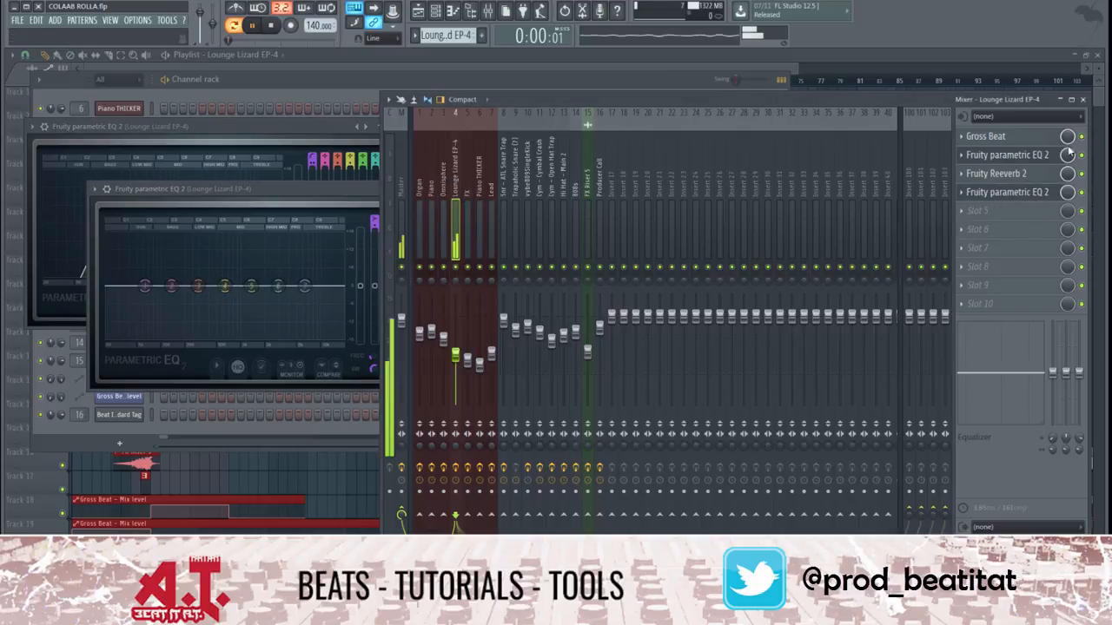
click(1032, 199)
key(space)
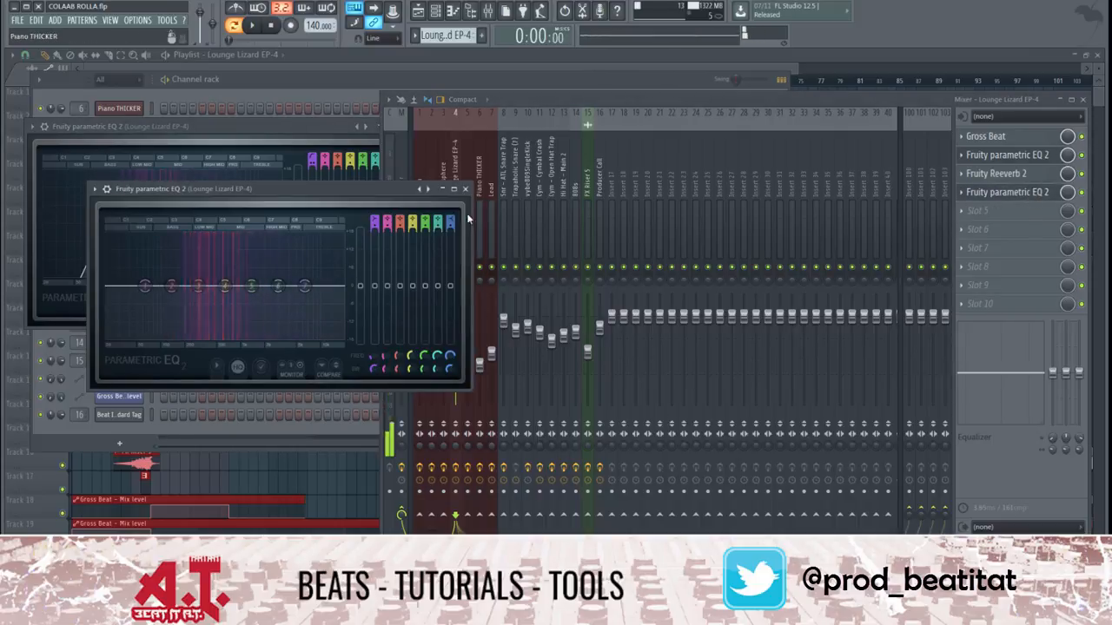
Try band 7 of the slot 4 equalizer as a low pass filter moved down into the bass range and play the result
scroll(451, 216, up, 3)
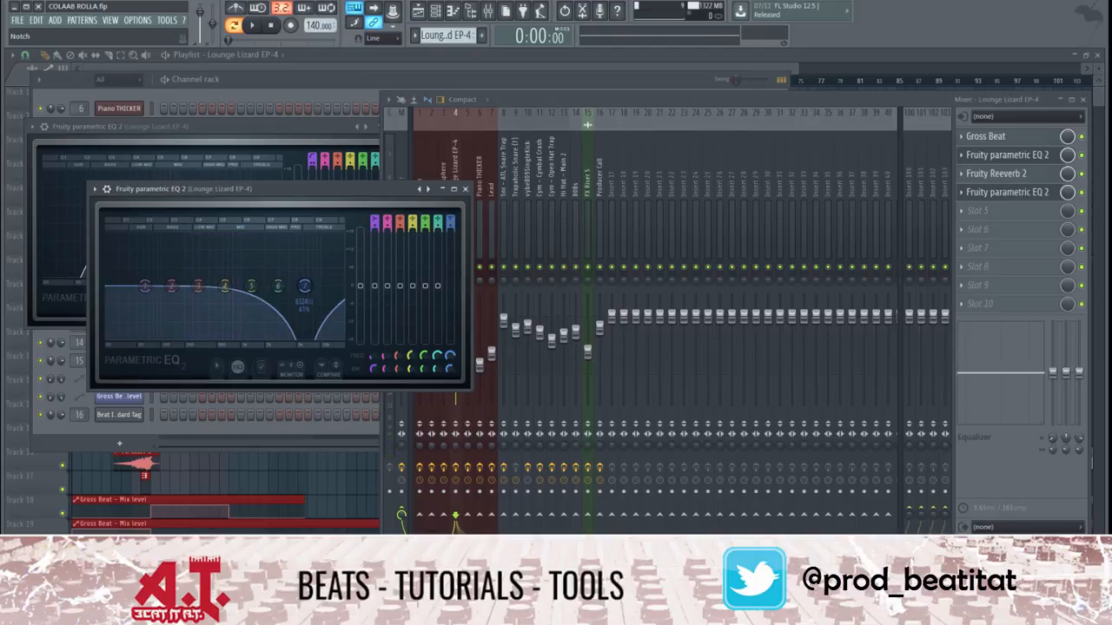
drag(451, 222, 451, 252)
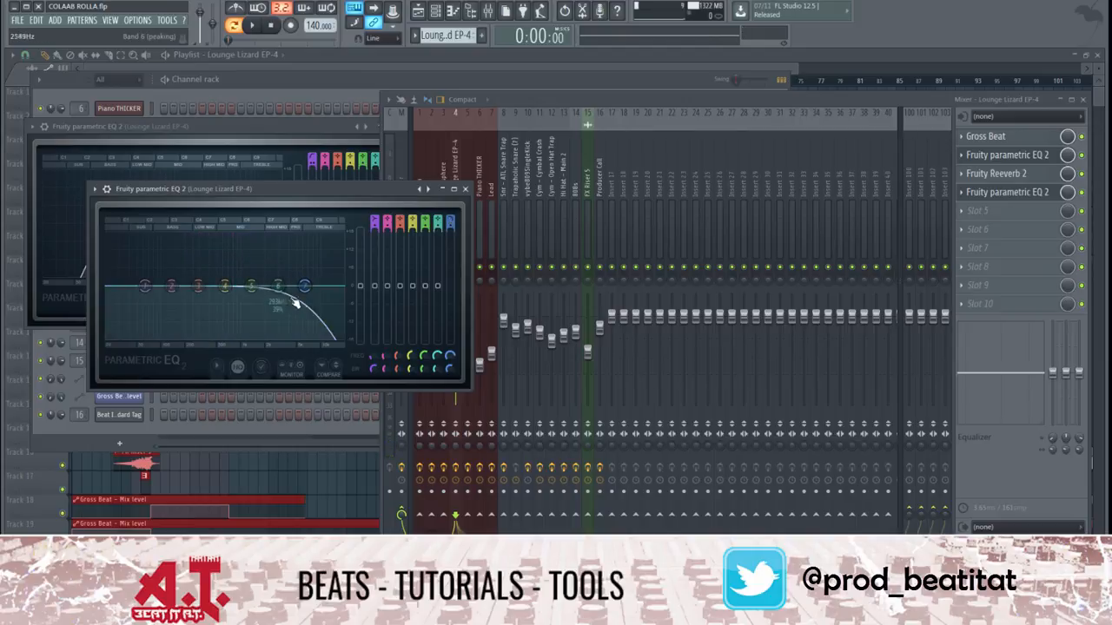
drag(295, 302, 188, 287)
key(space)
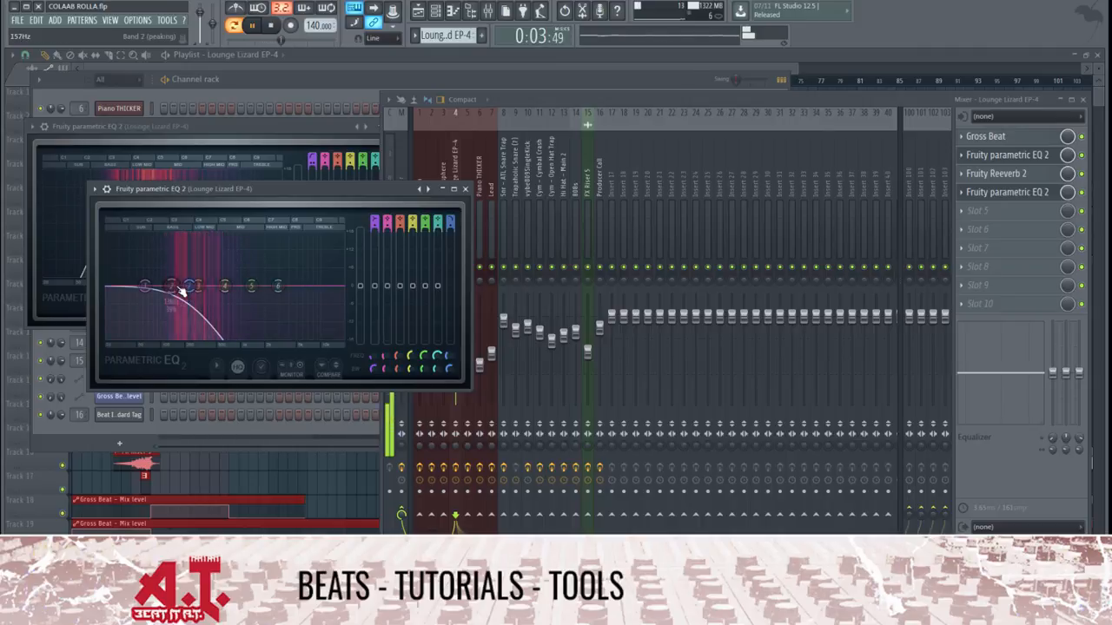
key(space)
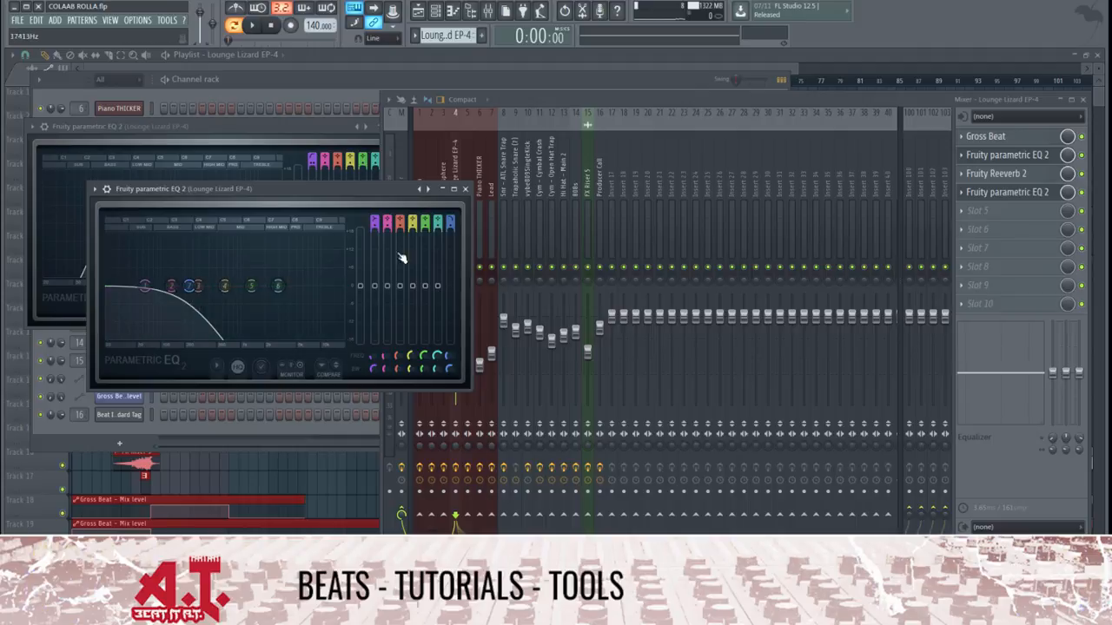
Switch off the band 7 filter and reset the band's frequency
scroll(450, 221, down, 6)
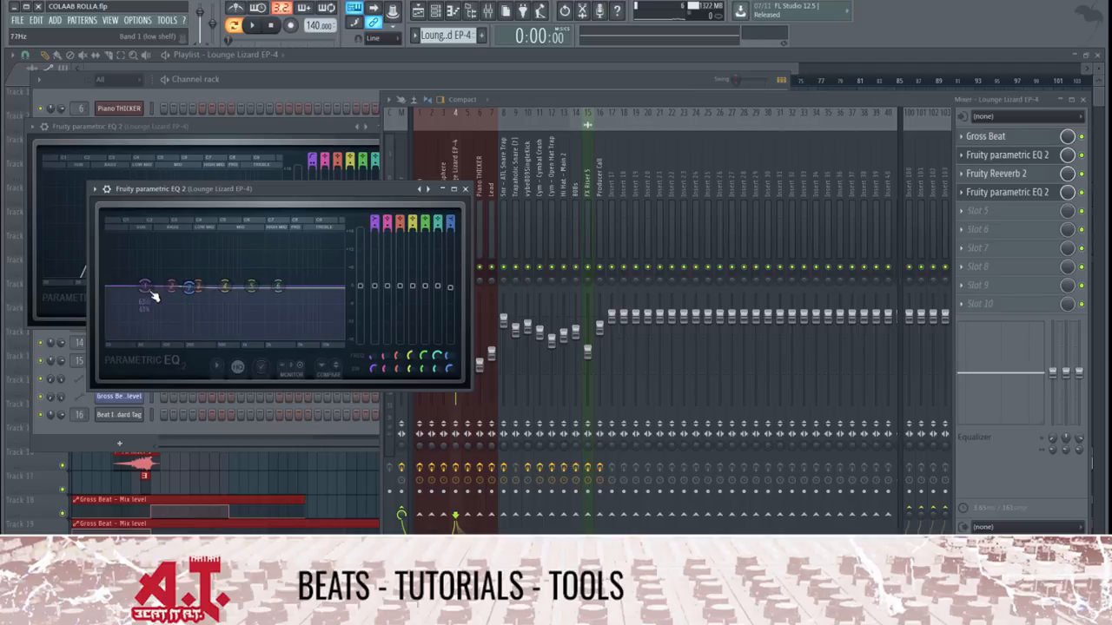
right_click(195, 291)
click(200, 303)
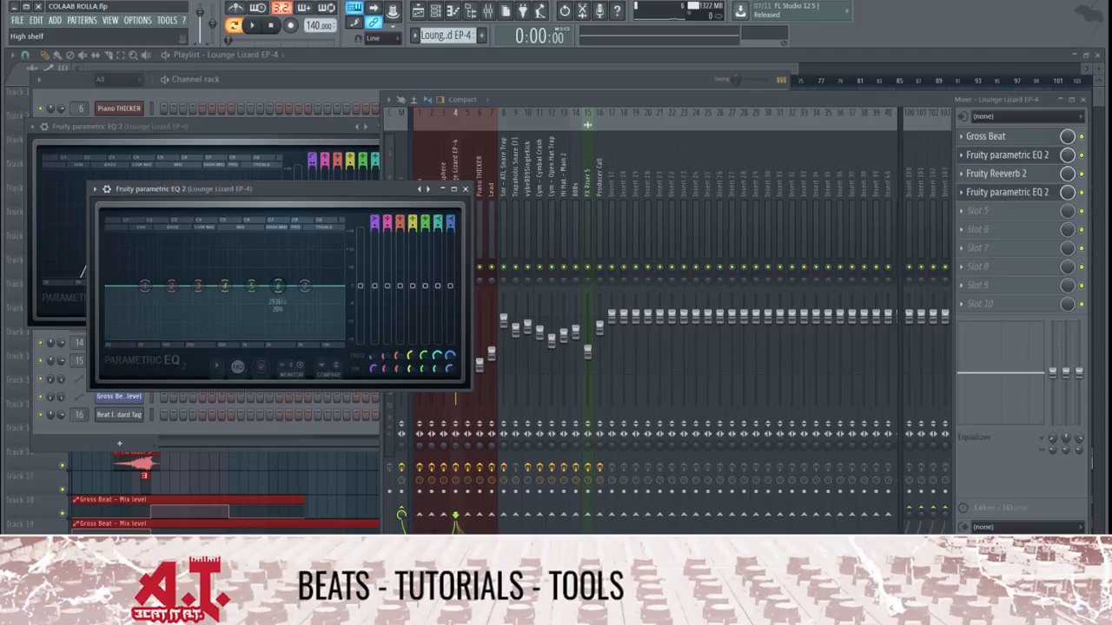
Try band 6 of the slot 4 equalizer as a notch filter, shift it to a lower frequency and play the result
drag(437, 222, 438, 231)
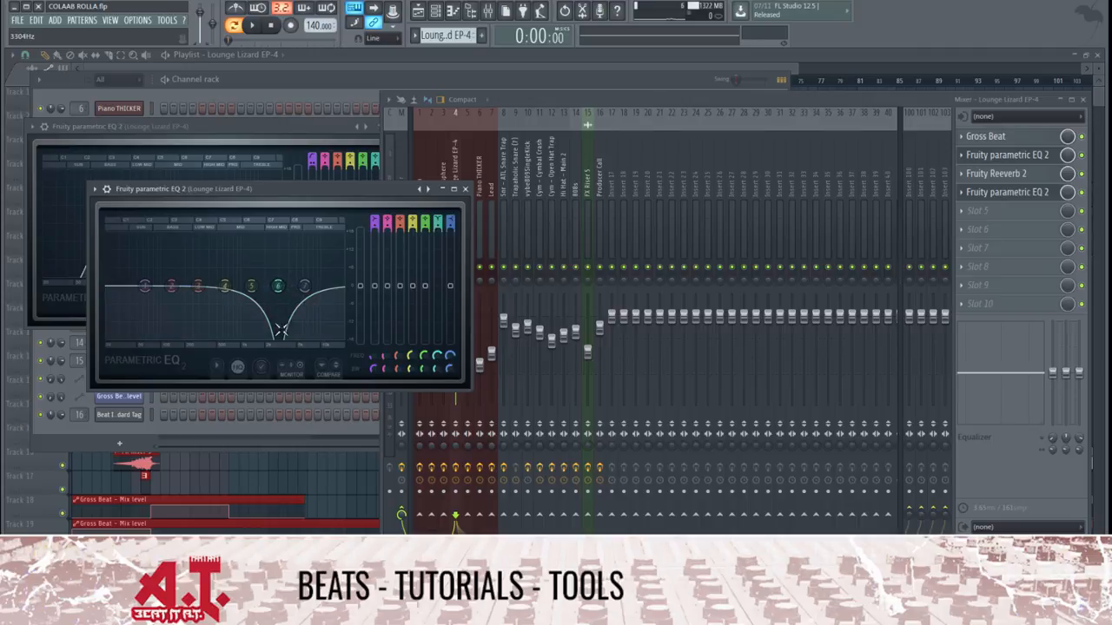
drag(277, 286, 219, 286)
key(space)
key(space)
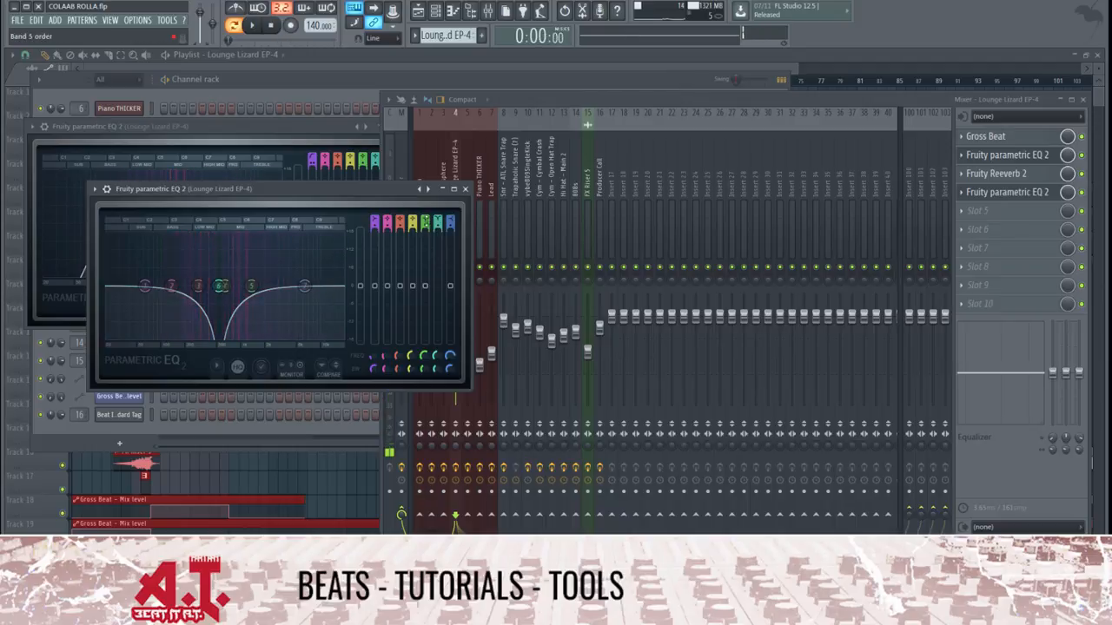
Change band 6 to a band pass filter, move it to about 467 Hz, play the pattern and steepen the filter's slope
scroll(219, 286, up, 2)
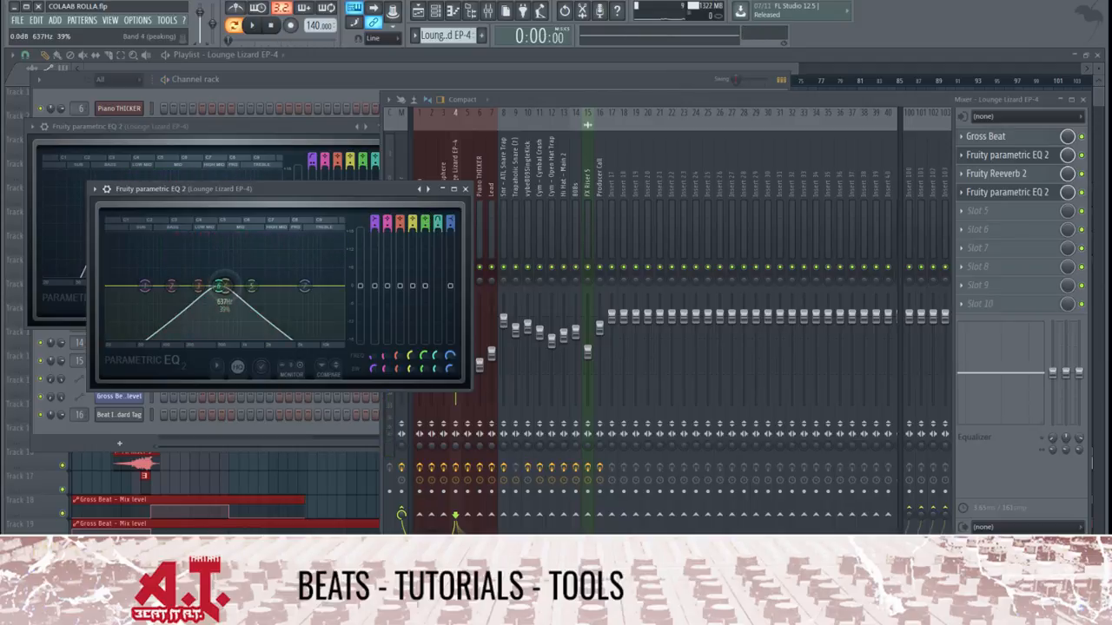
mouse_move(219, 285)
mouse_down()
mouse_move(265, 285)
mouse_move(211, 287)
mouse_up()
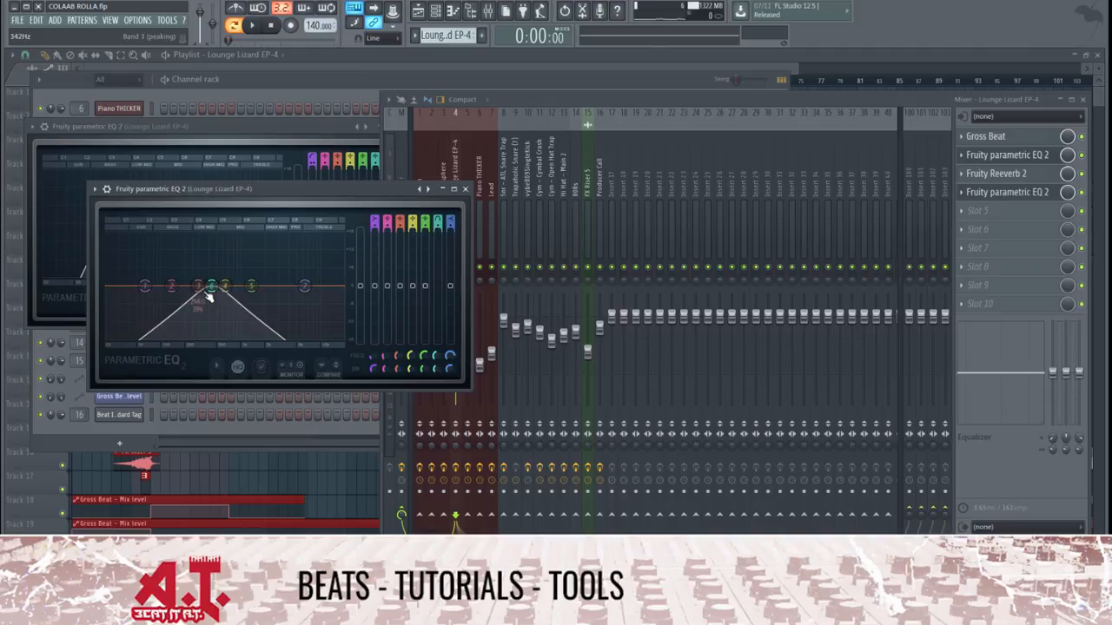
key(space)
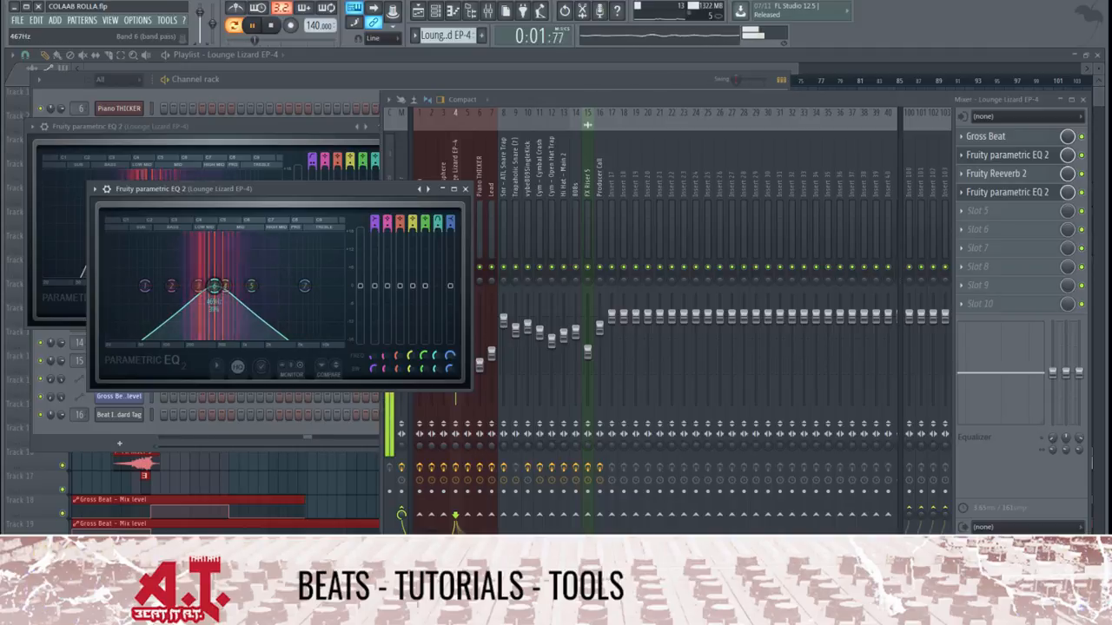
click(440, 223)
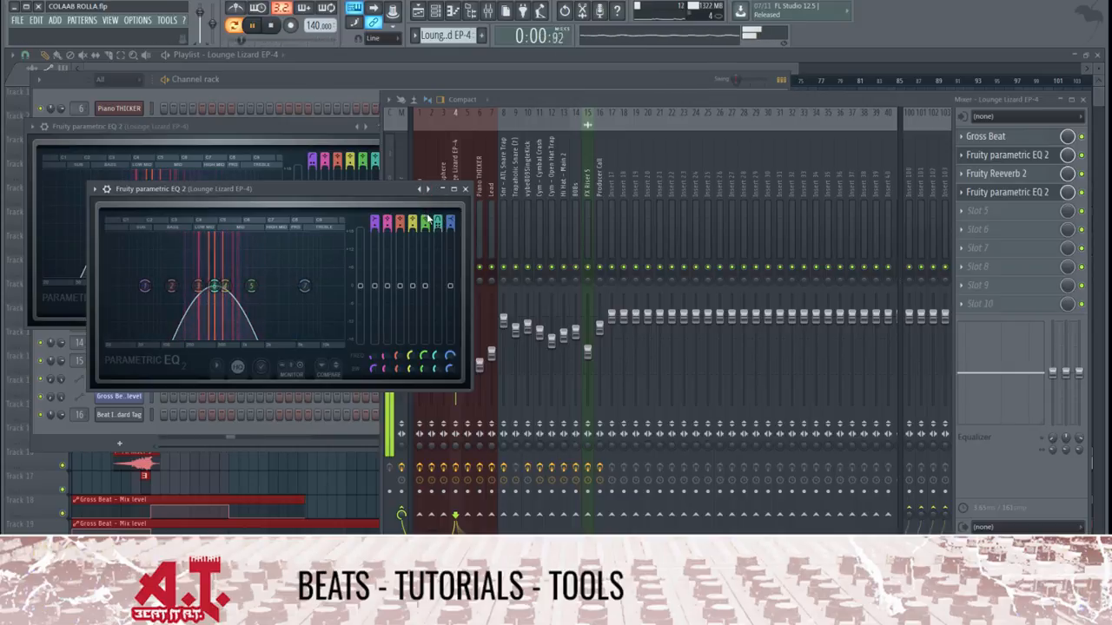
Reset band 6's frequency and filter type, and stop playback
right_click(215, 289)
click(232, 301)
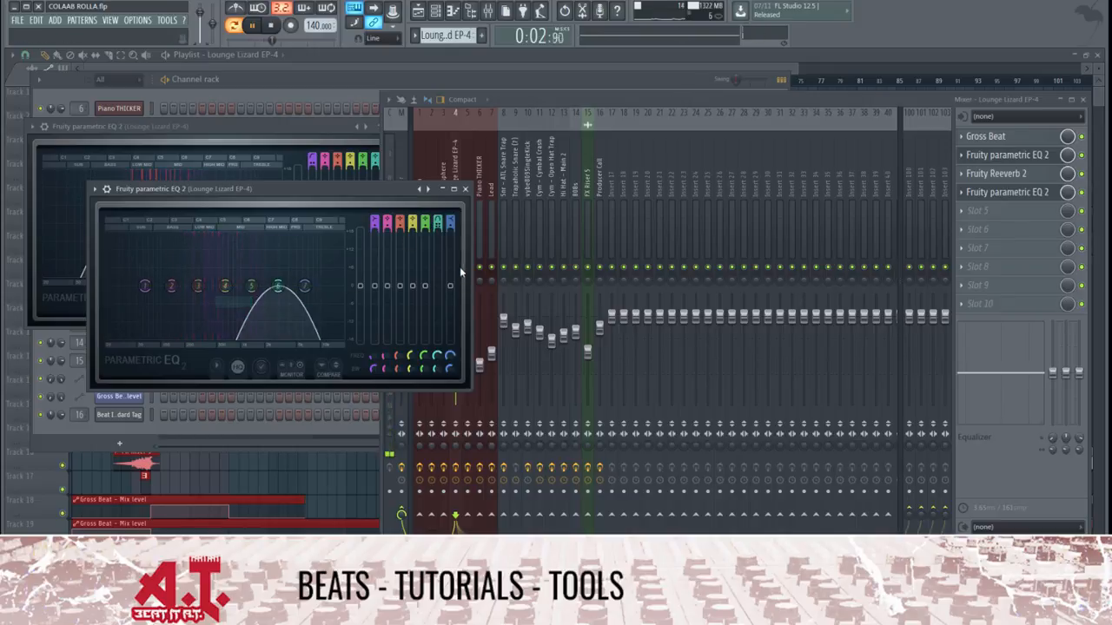
right_click(438, 223)
click(451, 229)
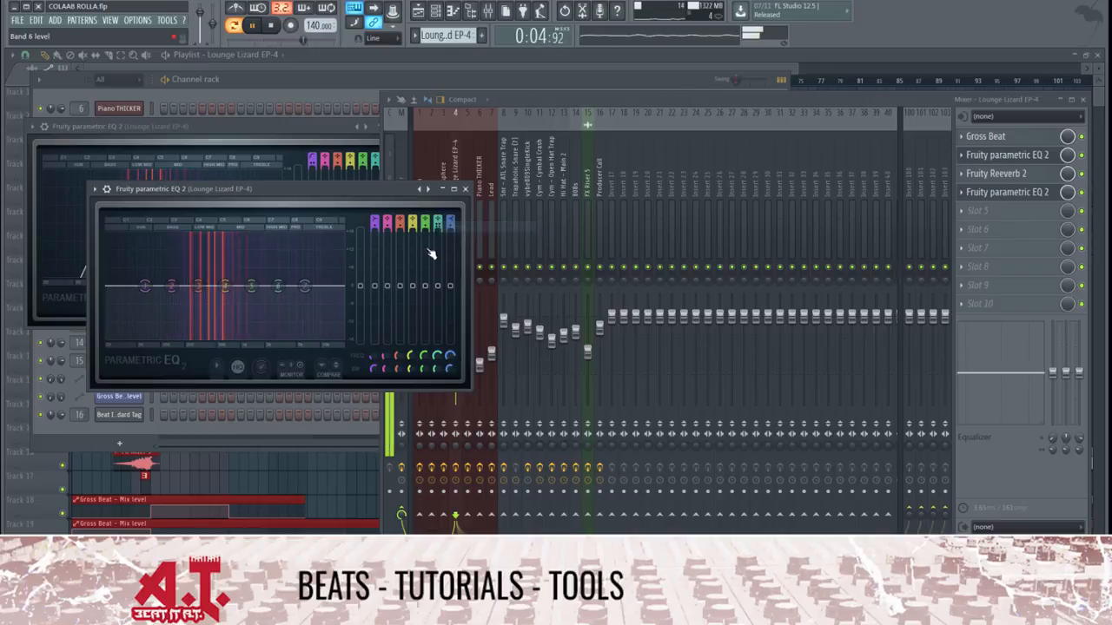
key(space)
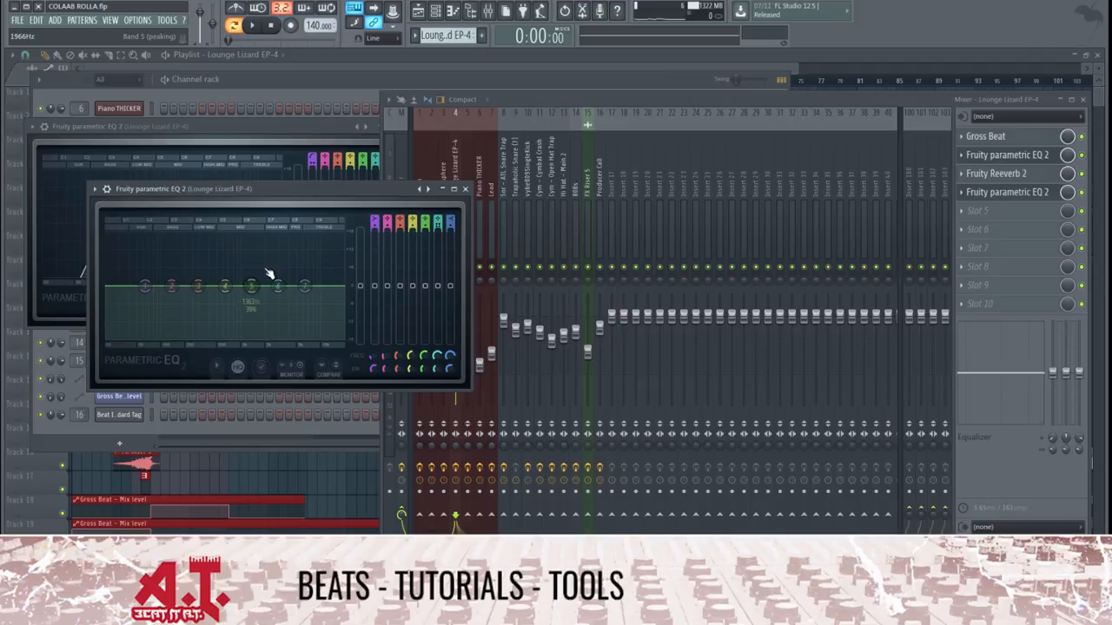
Close the equalizer, select bars 17 to 20 in the playlist and play that section with the mixer shown
click(465, 188)
click(374, 71)
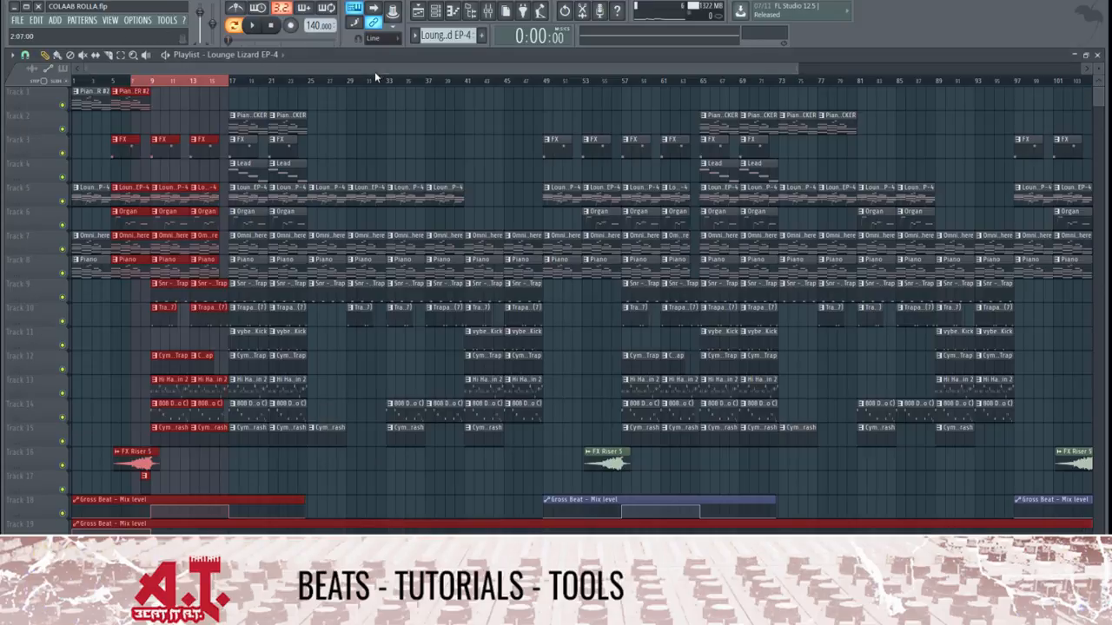
drag(235, 84, 270, 87)
click(488, 9)
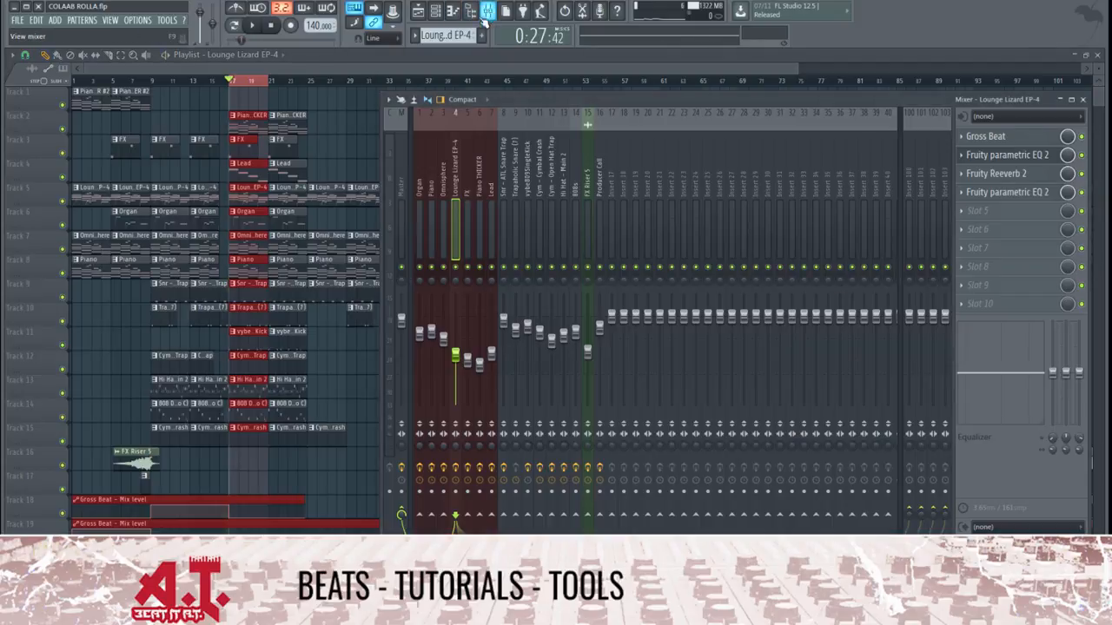
key(space)
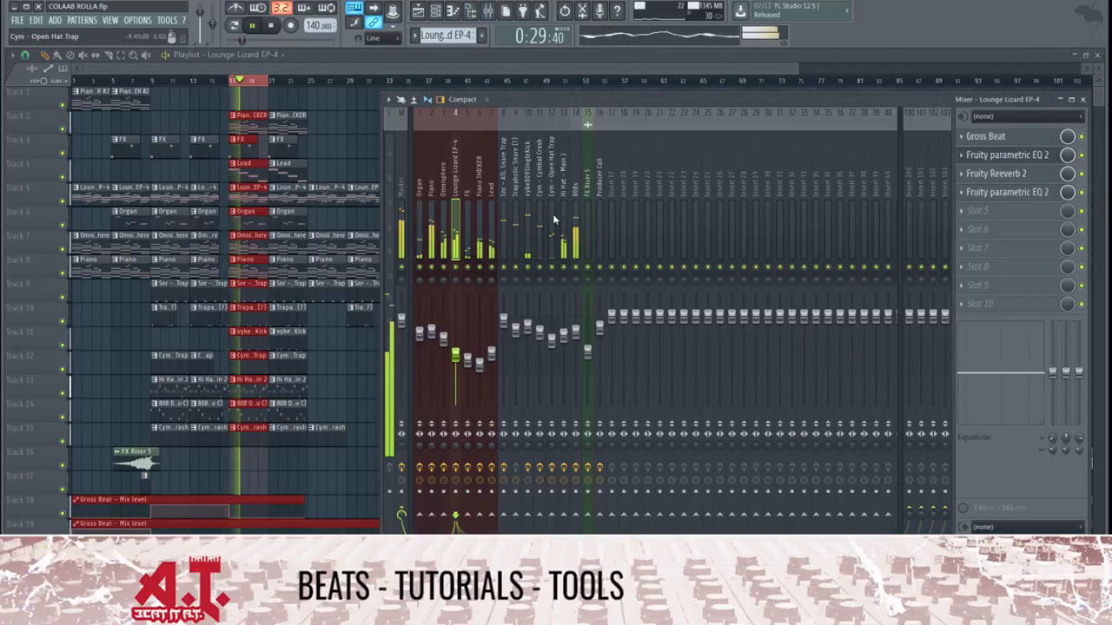
Select the 808s mixer track, stop playback and open its Fruity Parametric EQ 2
click(573, 205)
key(space)
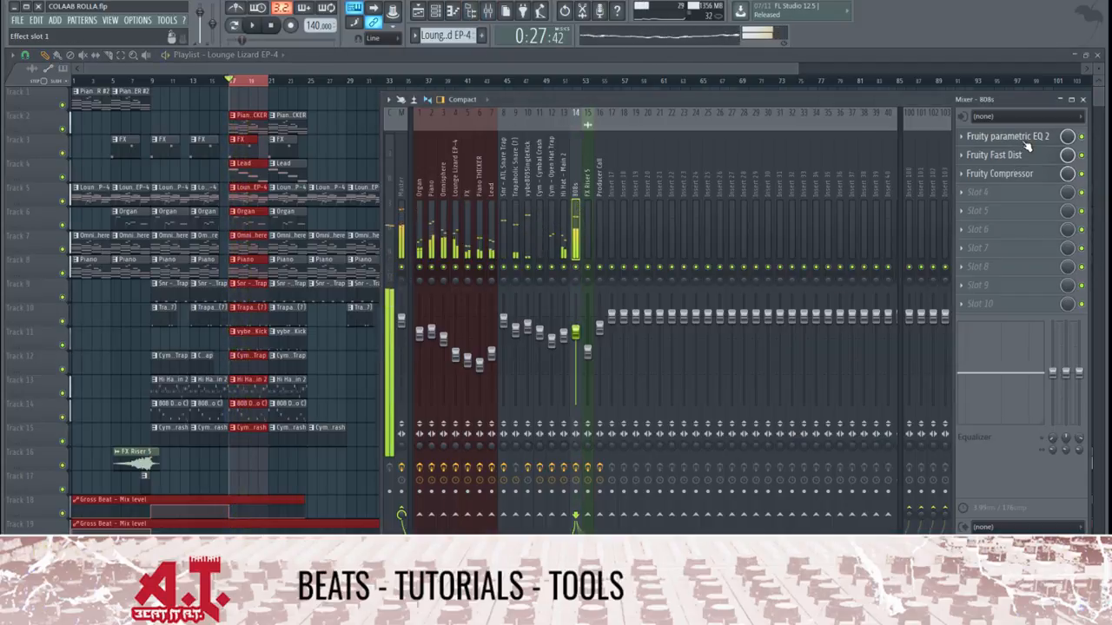
click(999, 137)
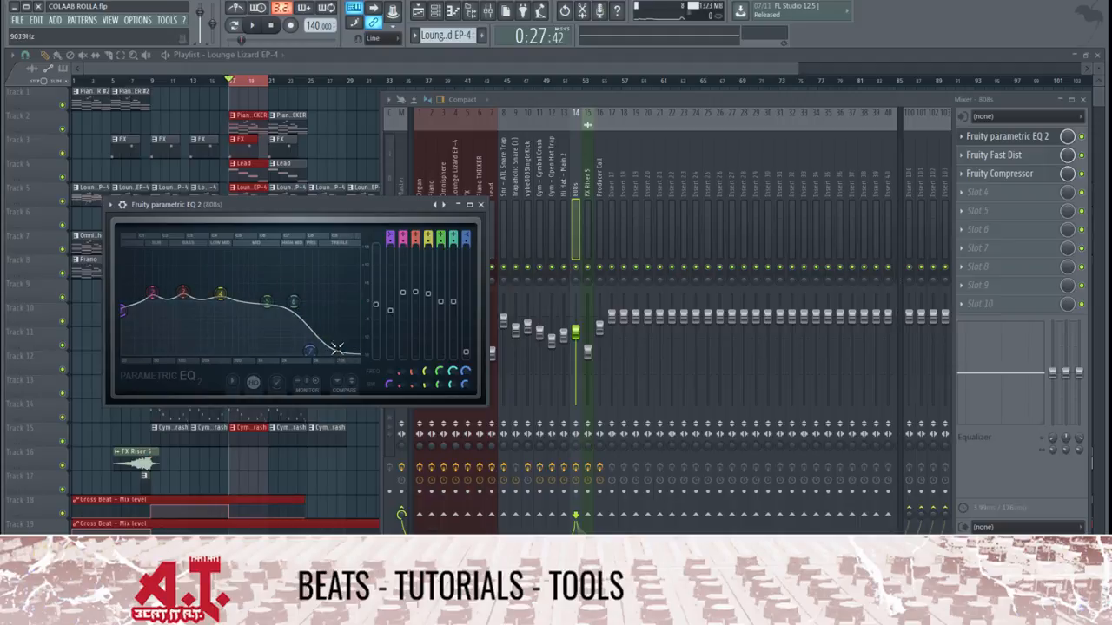
During playback, set band 7 of the 808s equalizer to low pass at about 1650 Hz, and steepen its slope after stopping
key(space)
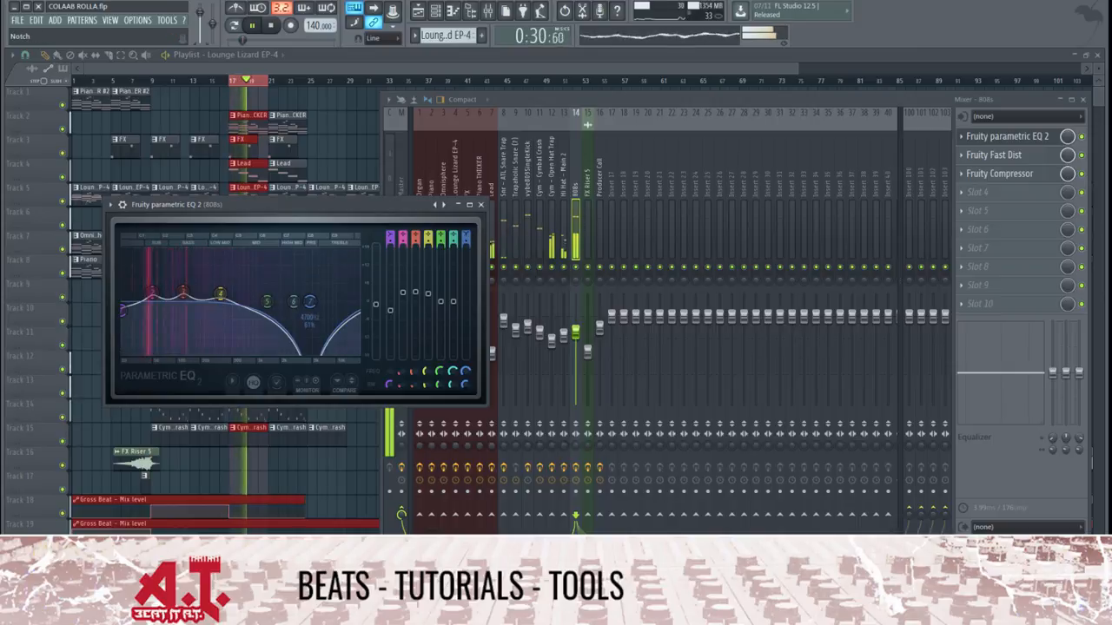
drag(310, 351, 272, 302)
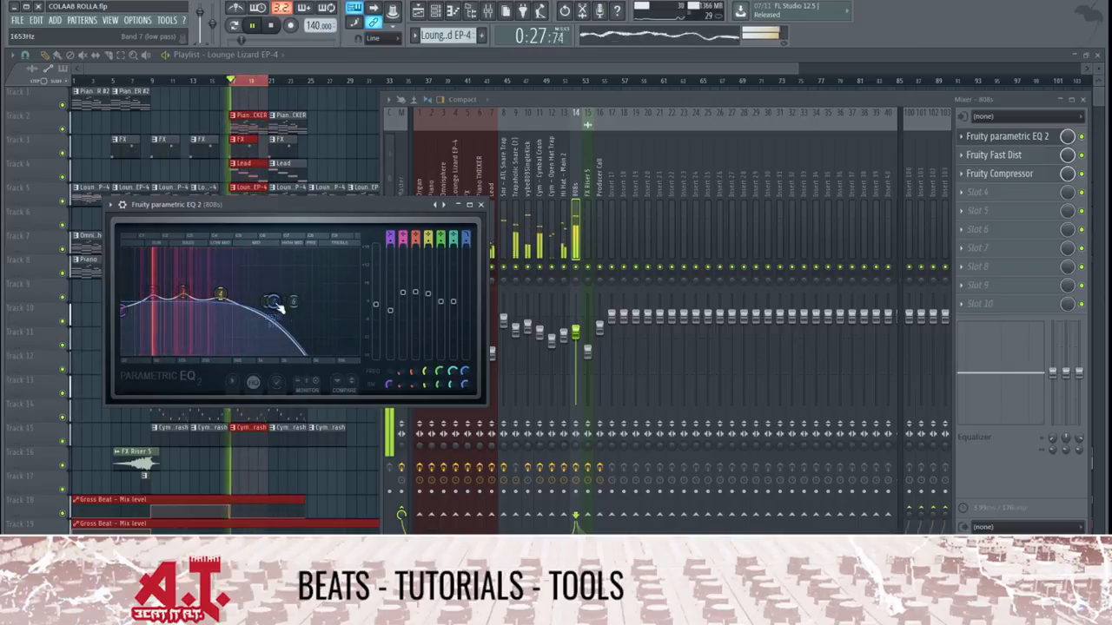
key(space)
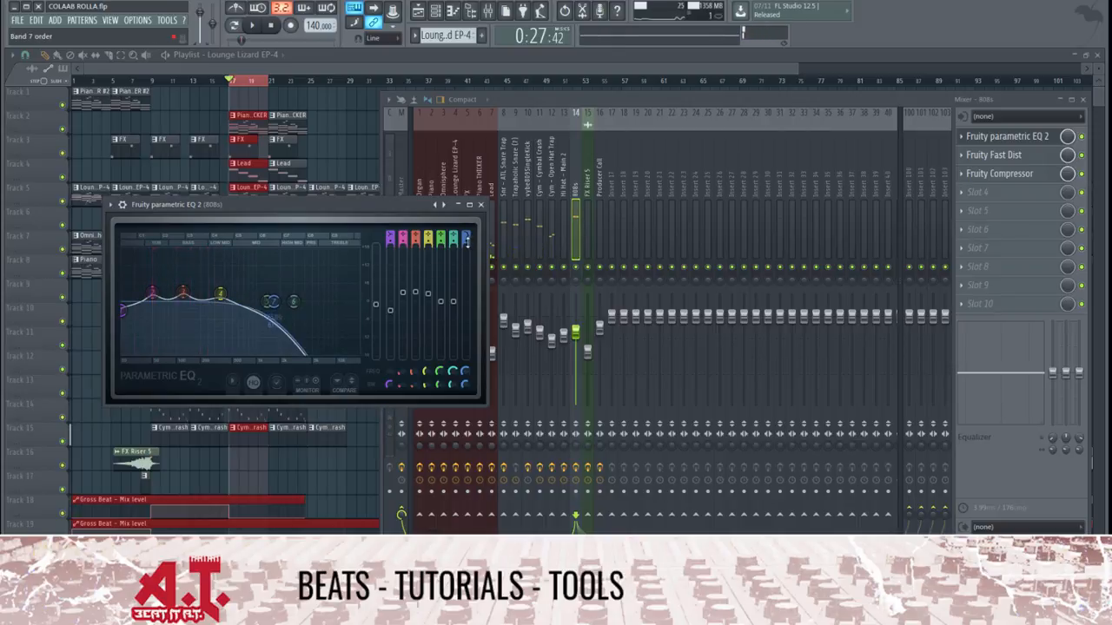
drag(465, 243, 466, 236)
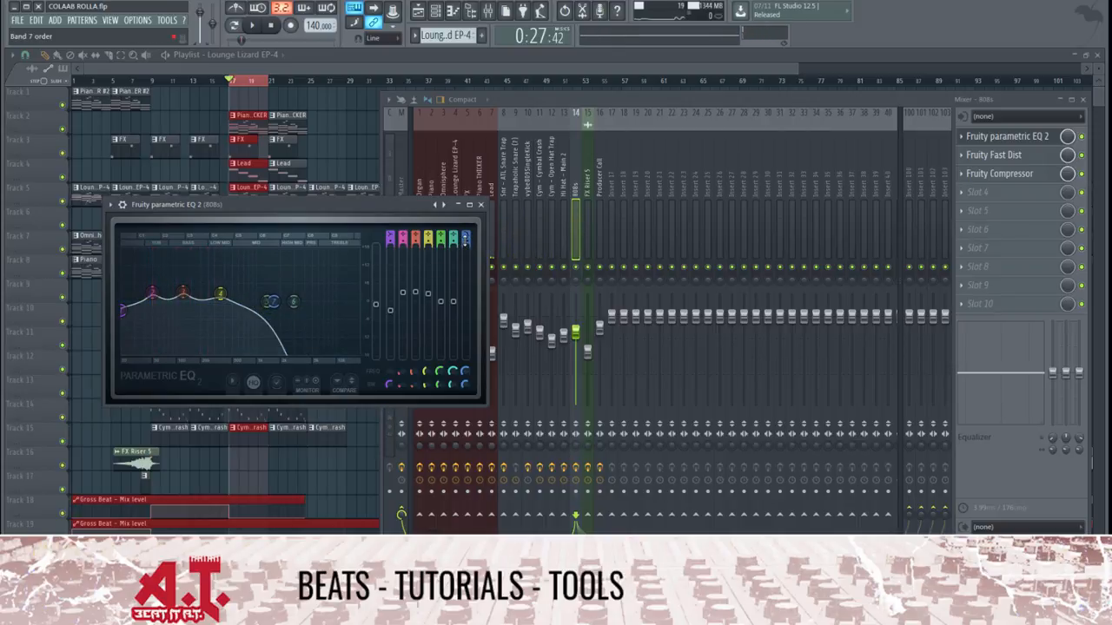
Close the 808s equalizer, reopen it to review the curve and close it again
click(480, 205)
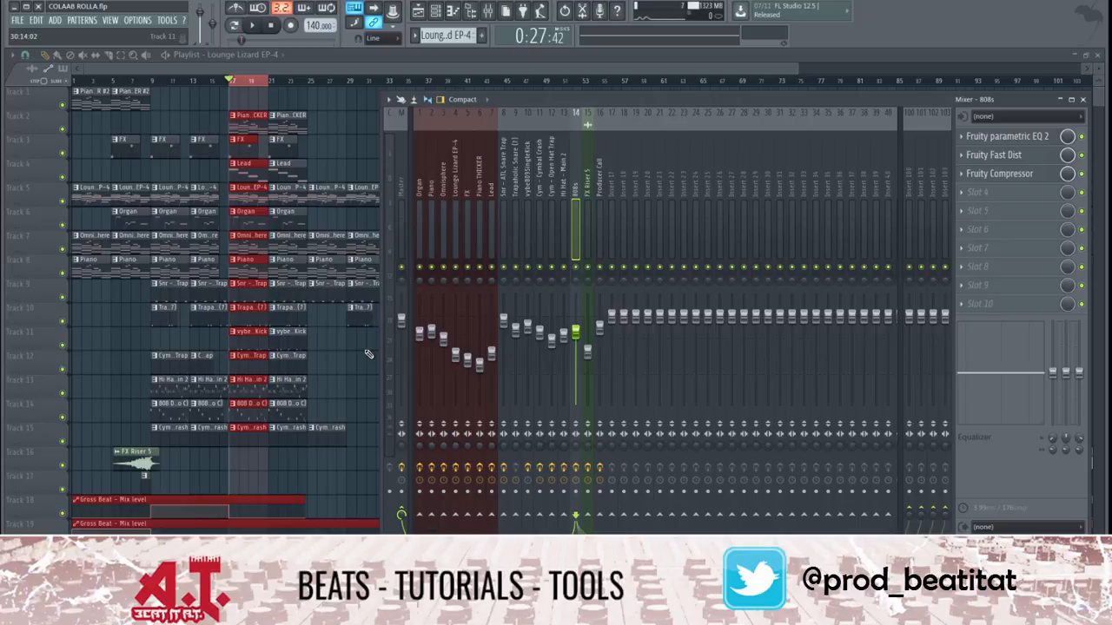
click(999, 137)
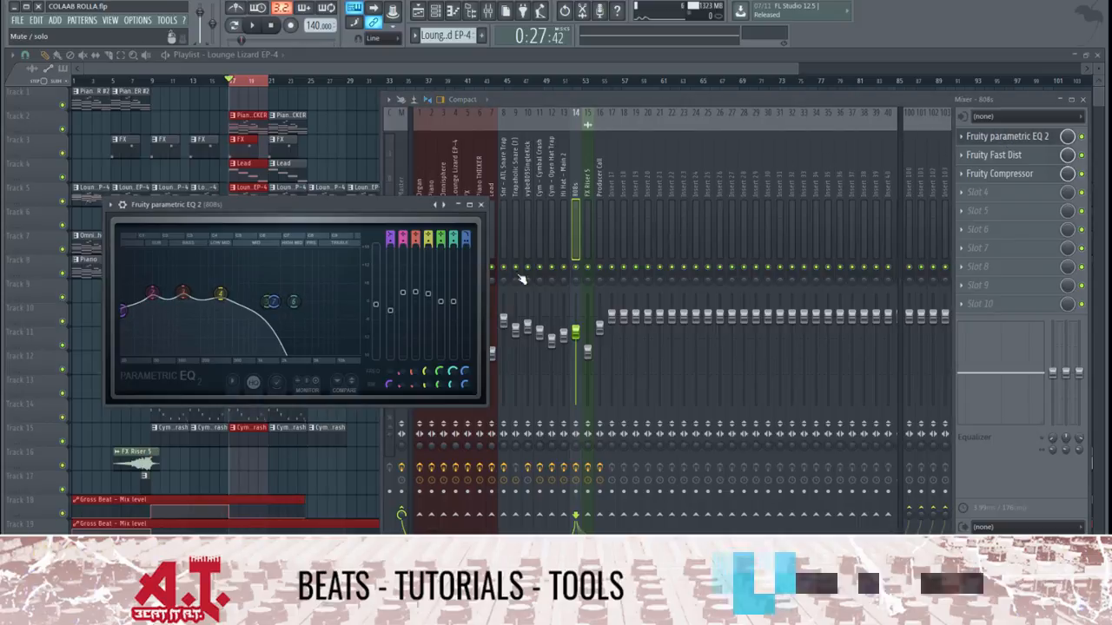
click(481, 205)
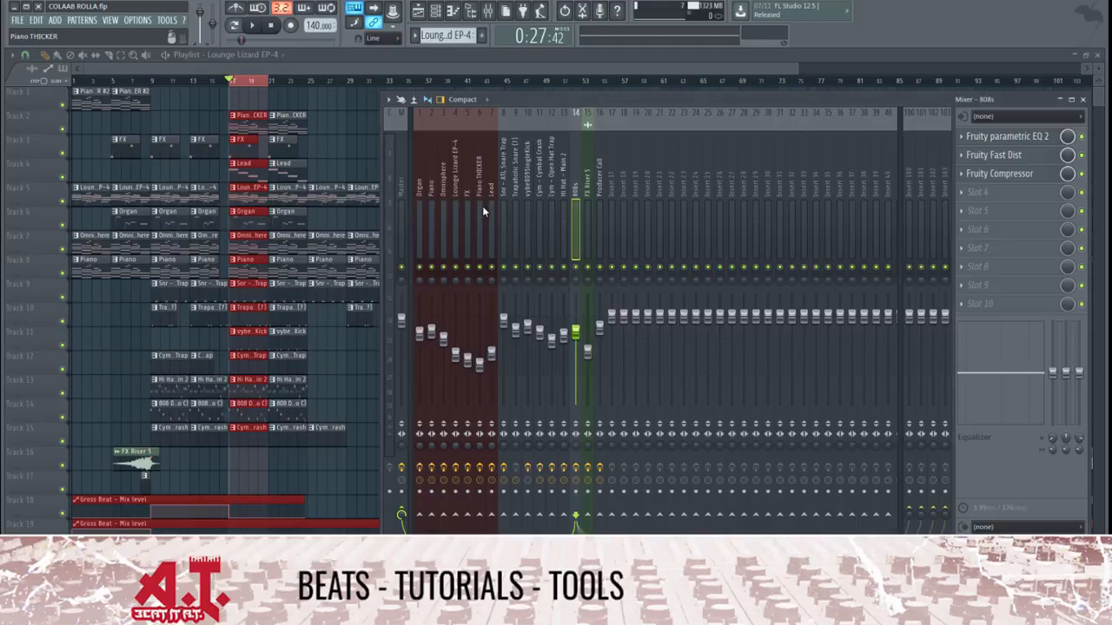